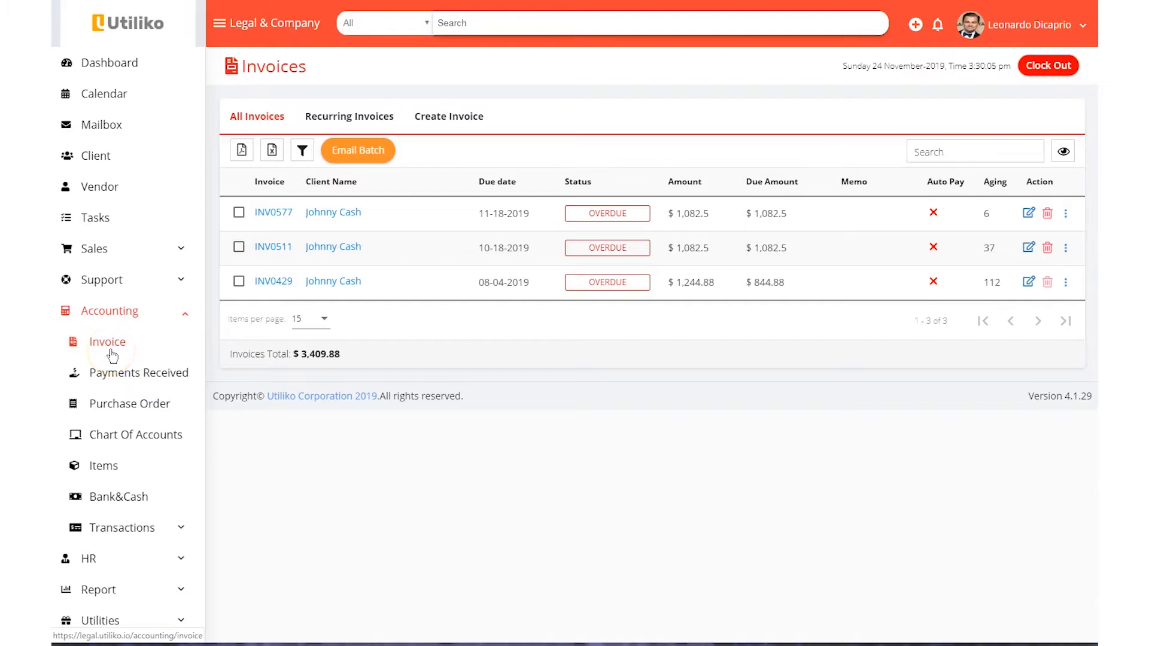
# Step: Review the invoice list's filter options and the list of recurring invoices
pyautogui.click(915, 25)
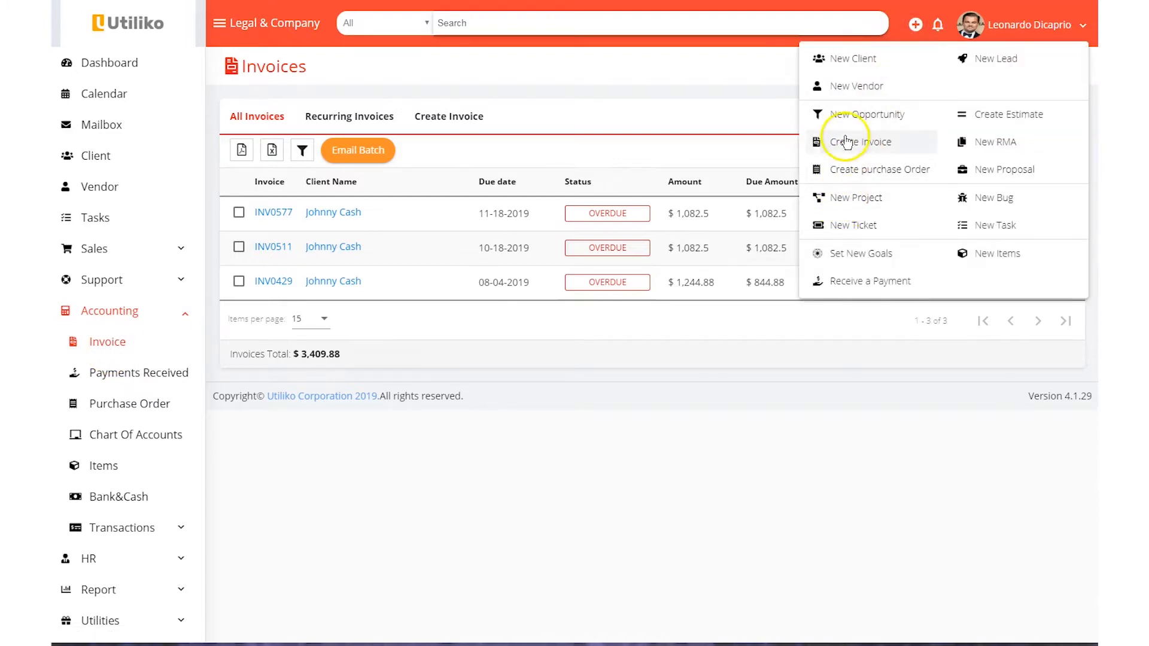
pyautogui.click(591, 120)
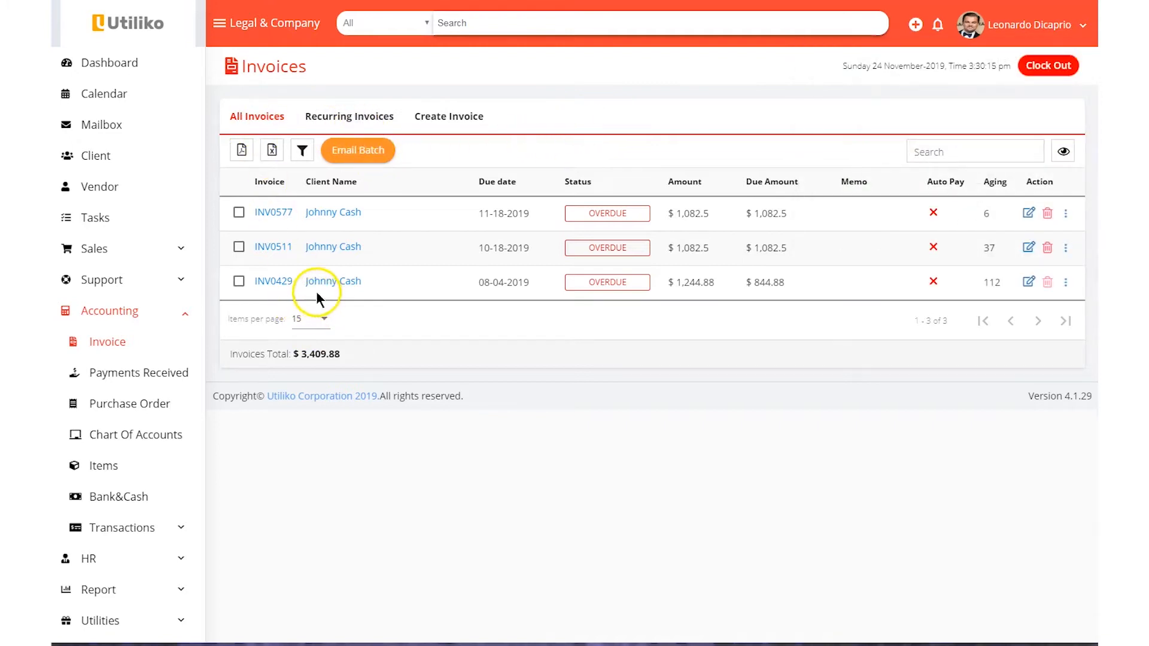
pyautogui.click(302, 150)
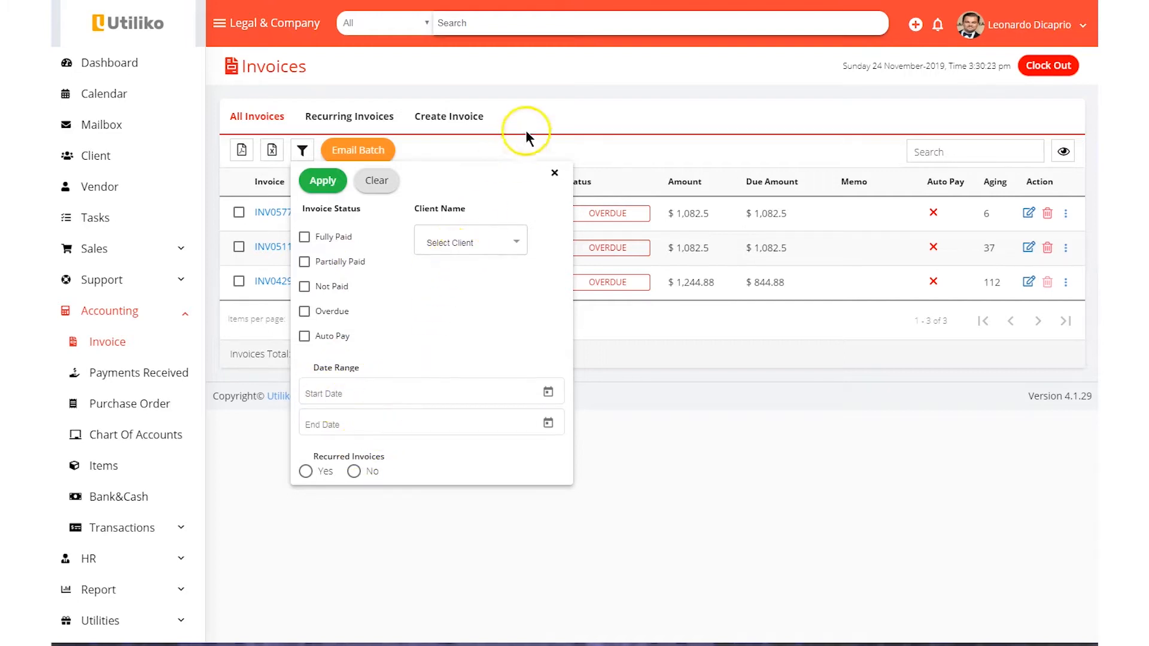
pyautogui.click(532, 111)
pyautogui.click(345, 120)
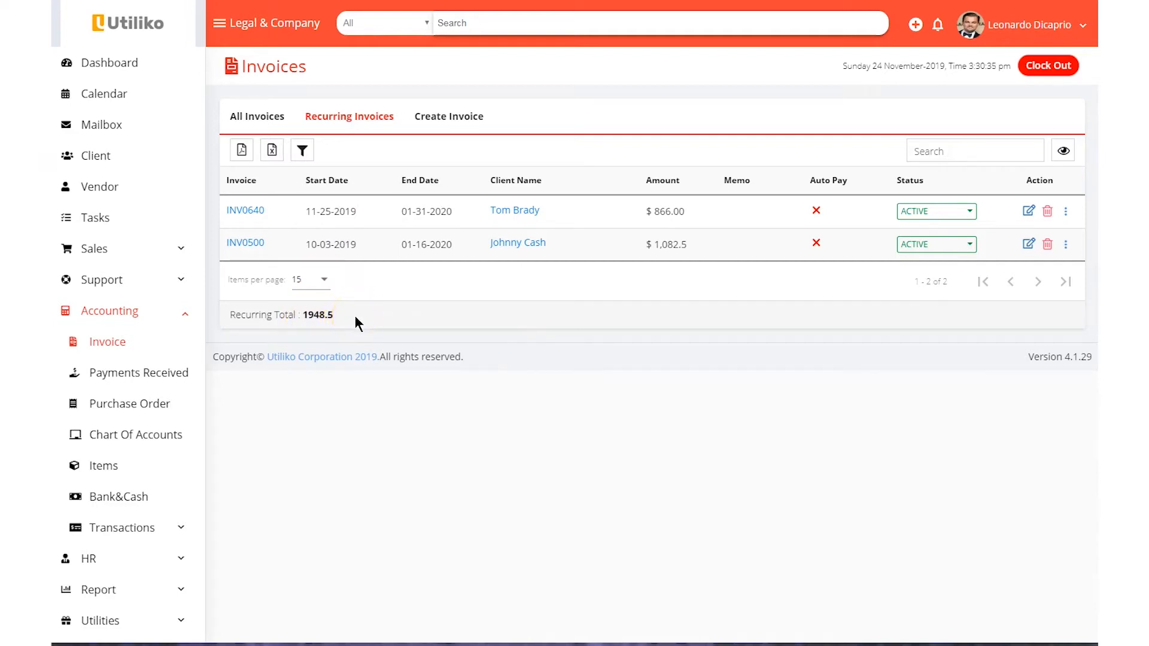
# Step: Start a new invoice, selecting the client and assigning the signed-in user as sales rep
pyautogui.click(435, 117)
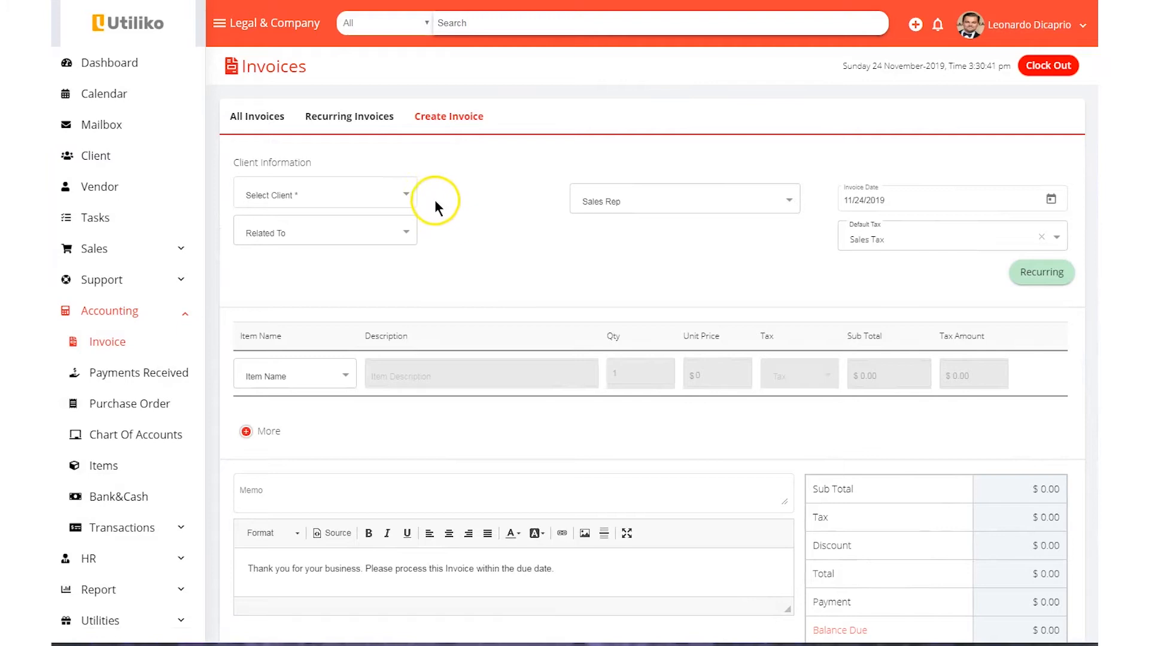
pyautogui.click(405, 201)
pyautogui.click(337, 236)
pyautogui.click(371, 238)
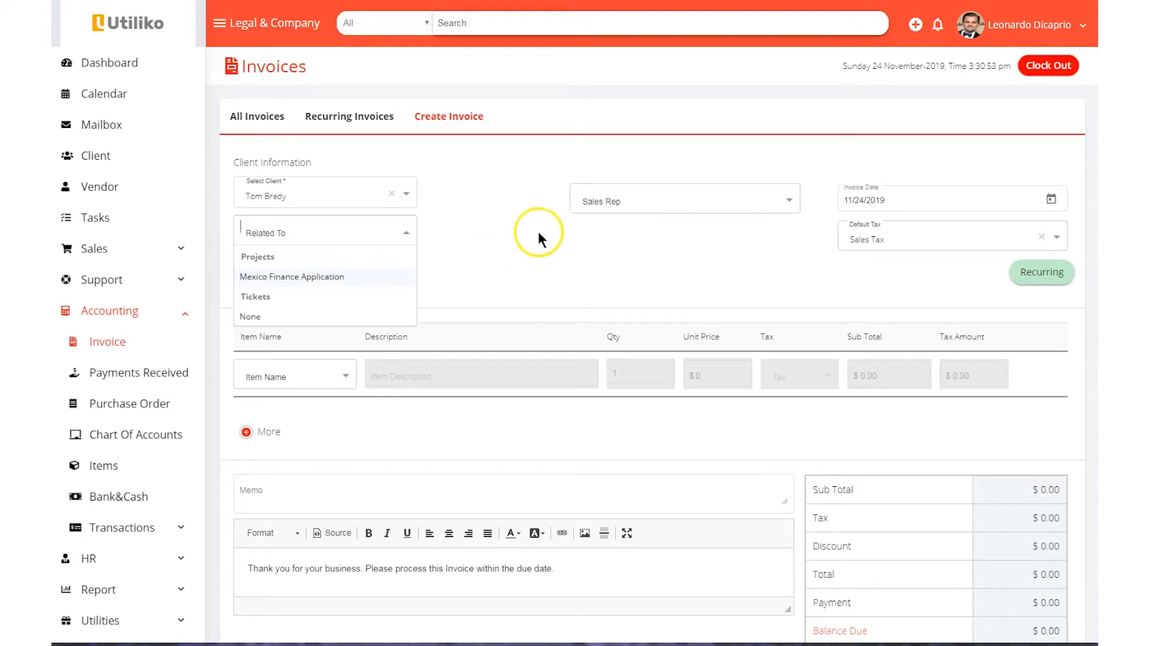
pyautogui.click(629, 199)
pyautogui.click(629, 277)
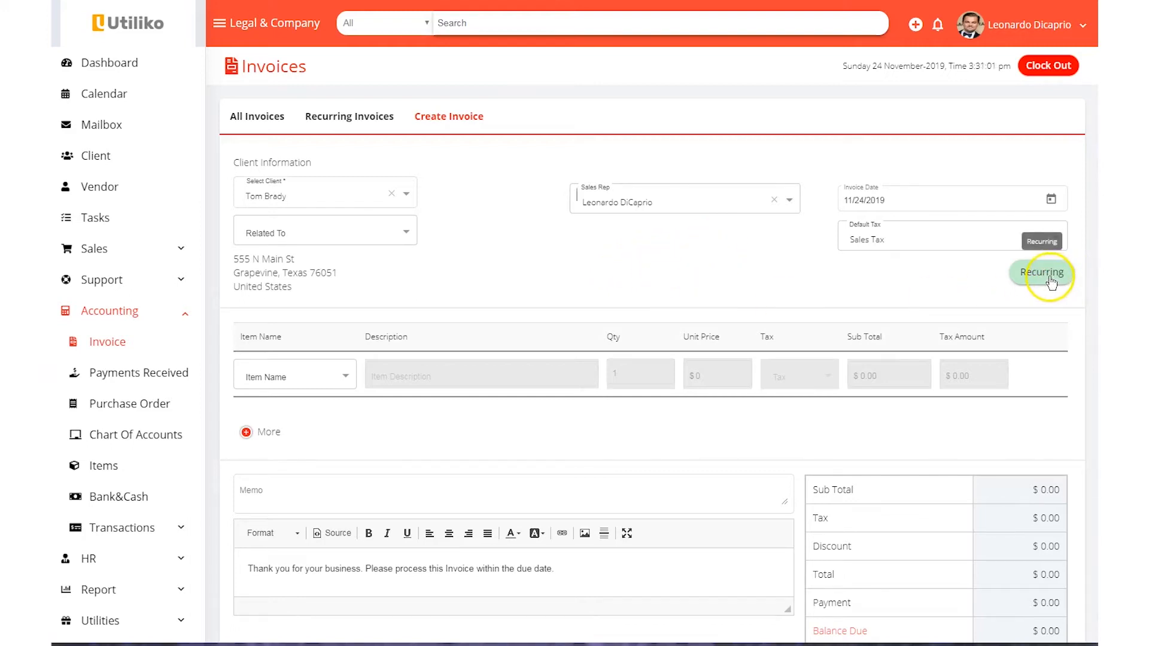
# Step: Add Attorney and Paralegal Hourly Rate as the invoice's two line items
pyautogui.click(297, 378)
pyautogui.click(289, 414)
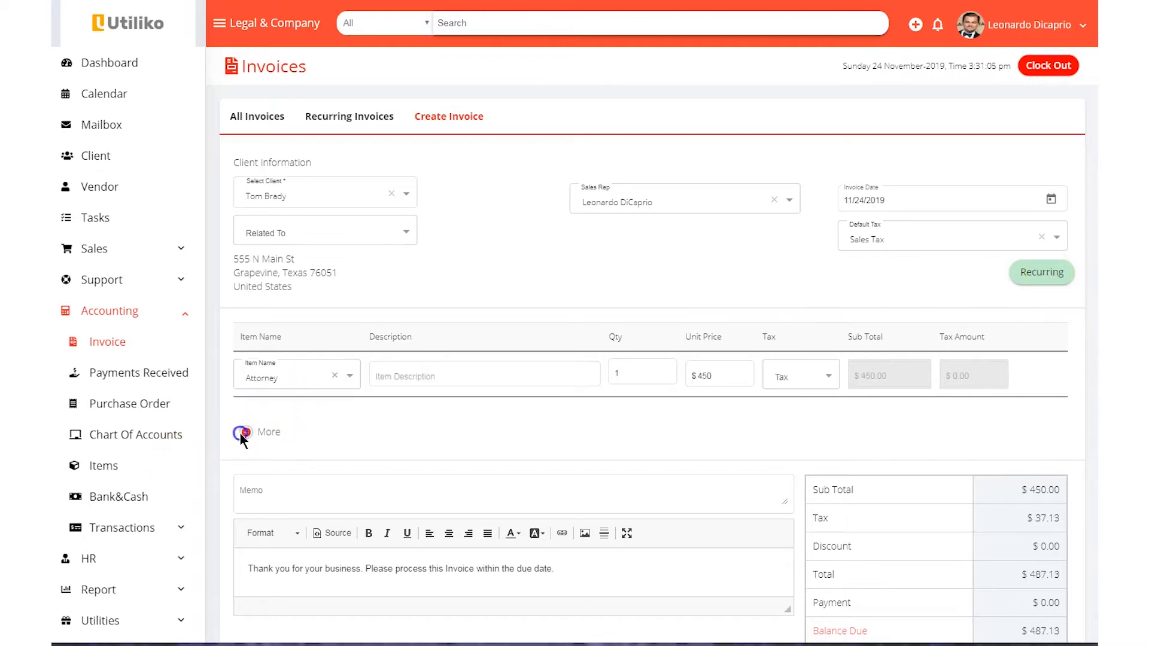
pyautogui.click(249, 433)
pyautogui.click(266, 418)
pyautogui.click(287, 441)
# Step: Set the quantities to 5 for Attorney and 4 for Paralegal Hourly Rate
pyautogui.doubleClick(633, 373)
pyautogui.write('5')
pyautogui.doubleClick(639, 418)
pyautogui.write('4')
pyautogui.click(615, 275)
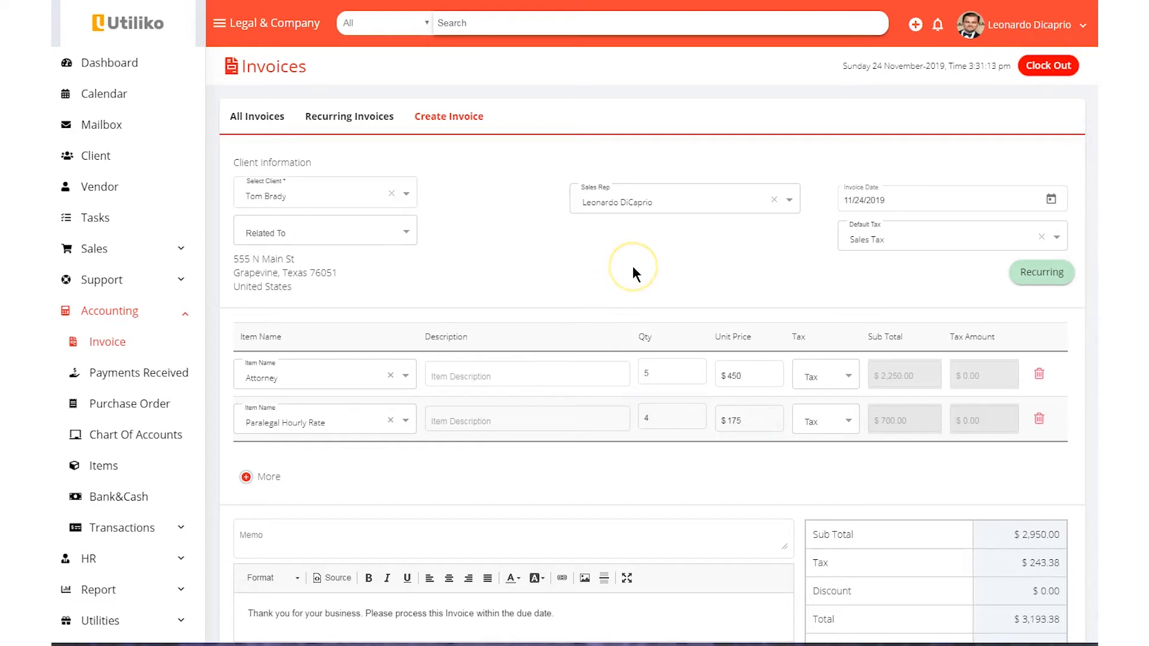
pyautogui.scroll(-3, 634, 282)
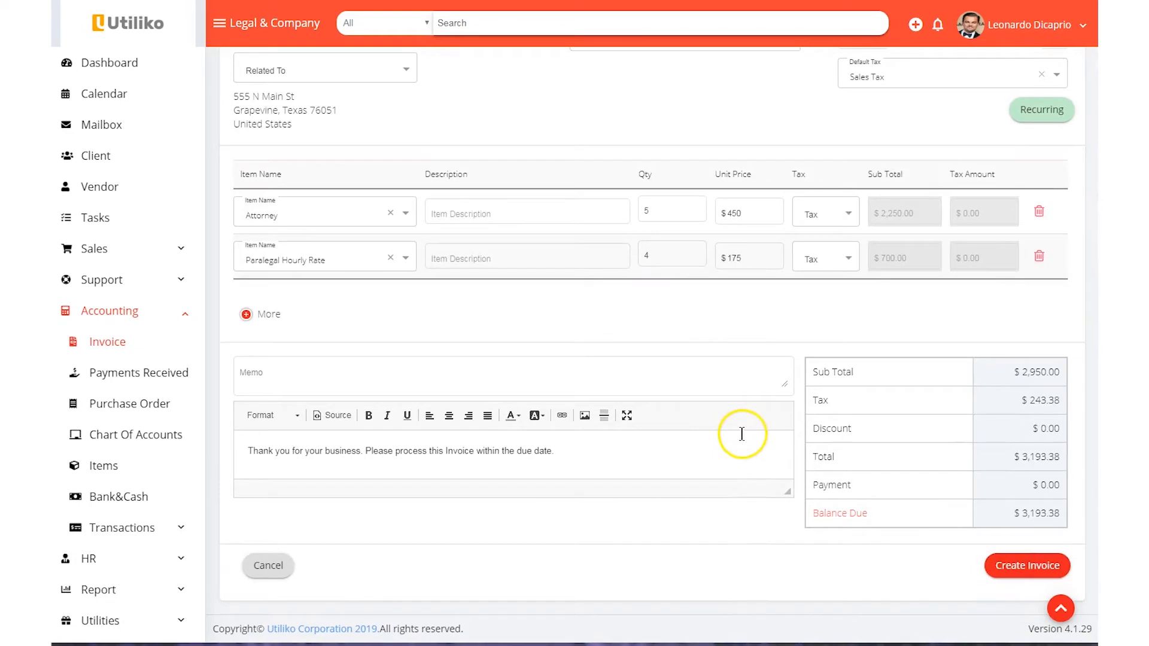
pyautogui.scroll(3, 743, 433)
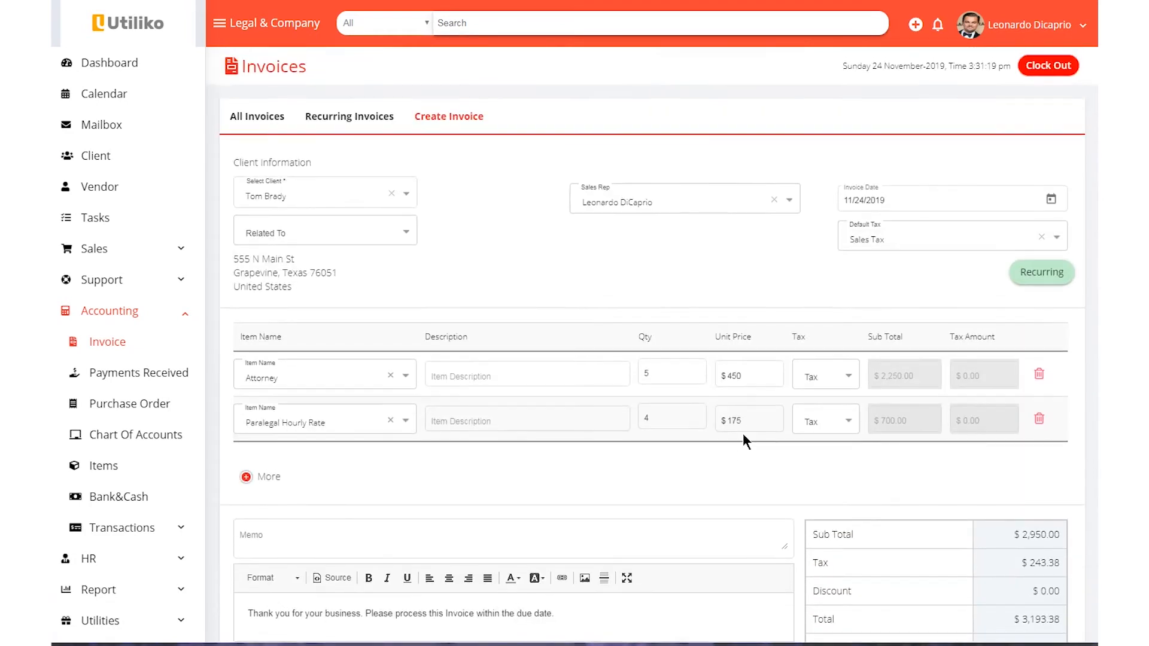
pyautogui.click(748, 417)
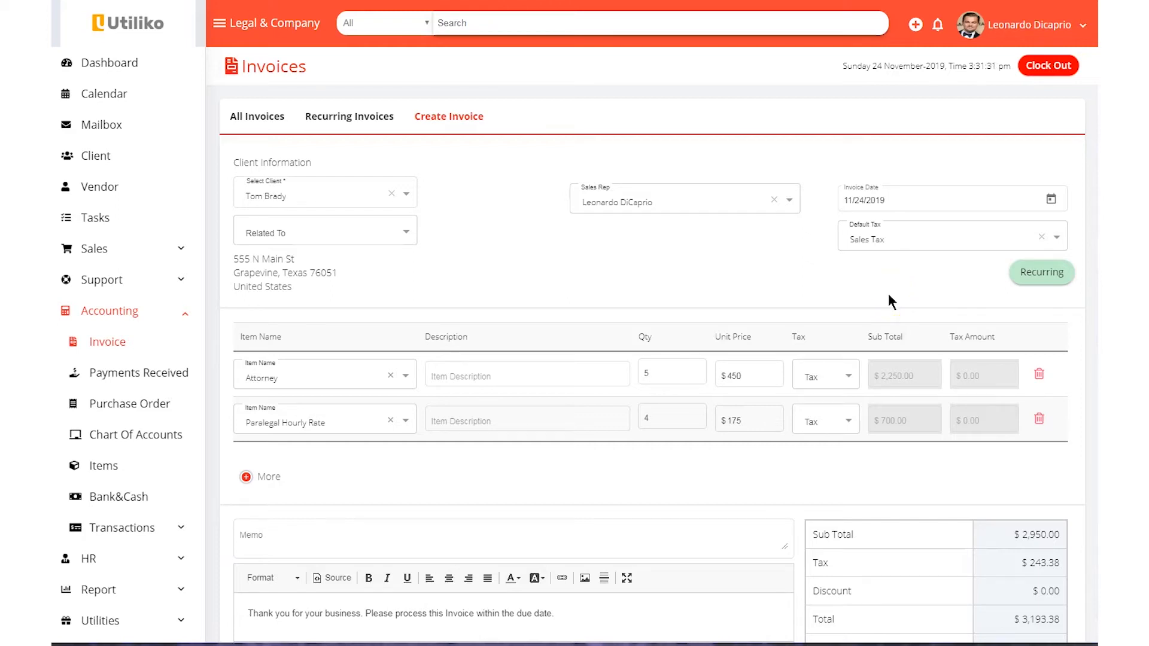
# Step: Make the invoice recurring every week with a start date of 11/25/2019
pyautogui.click(1051, 276)
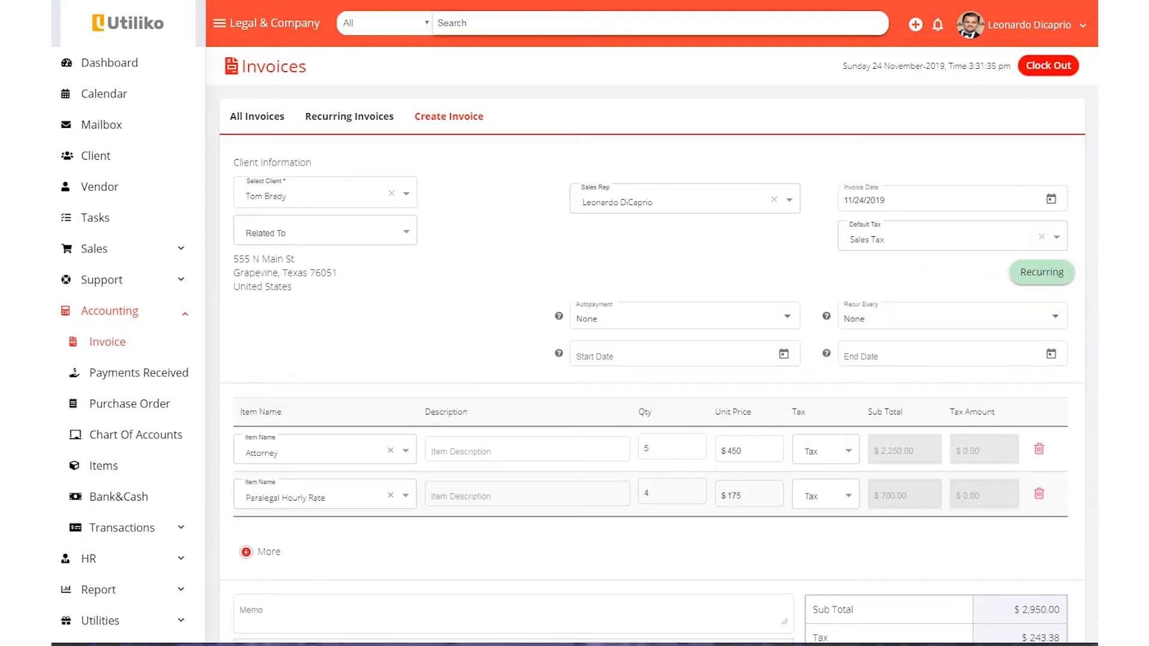
pyautogui.click(877, 318)
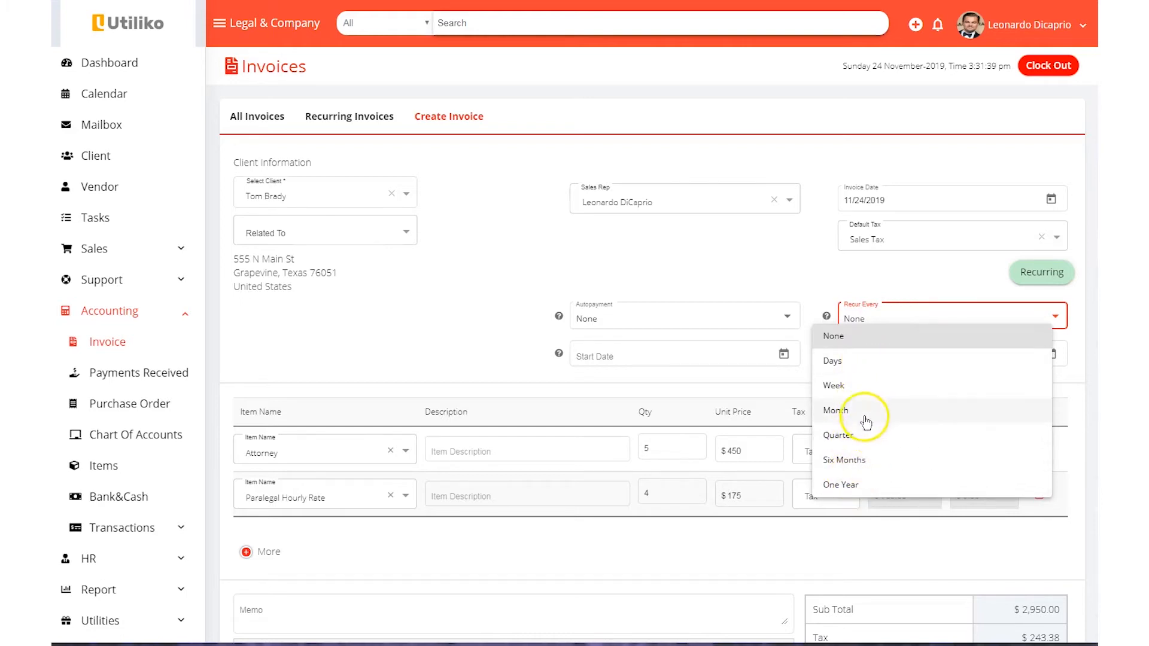
pyautogui.click(847, 384)
pyautogui.click(694, 354)
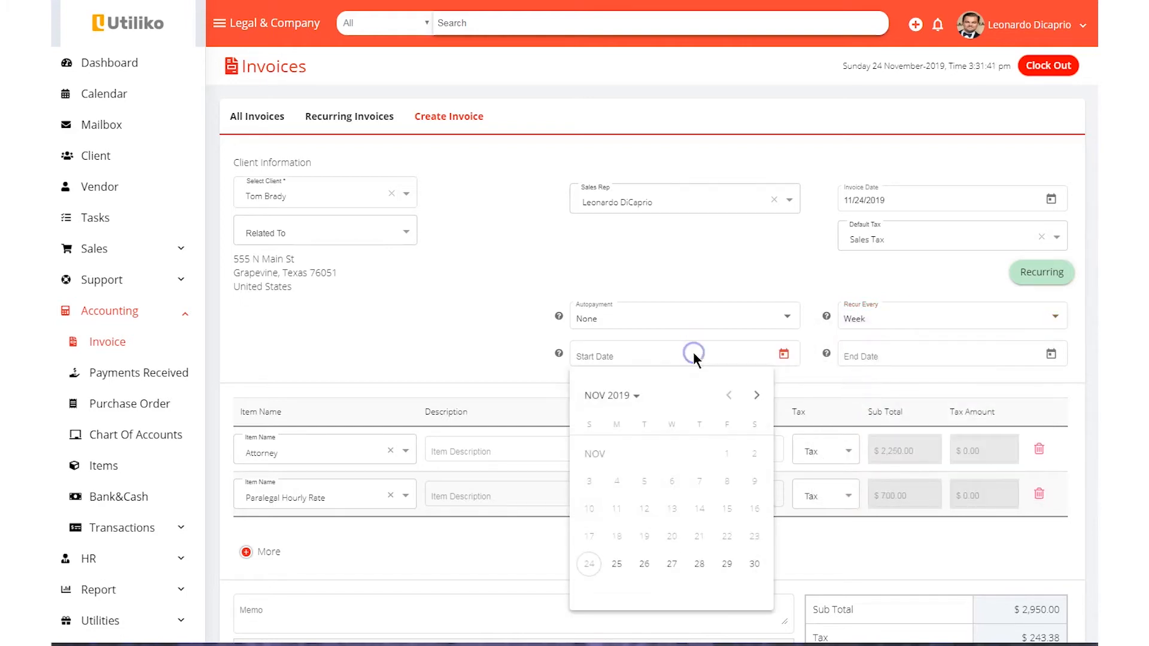
pyautogui.click(615, 564)
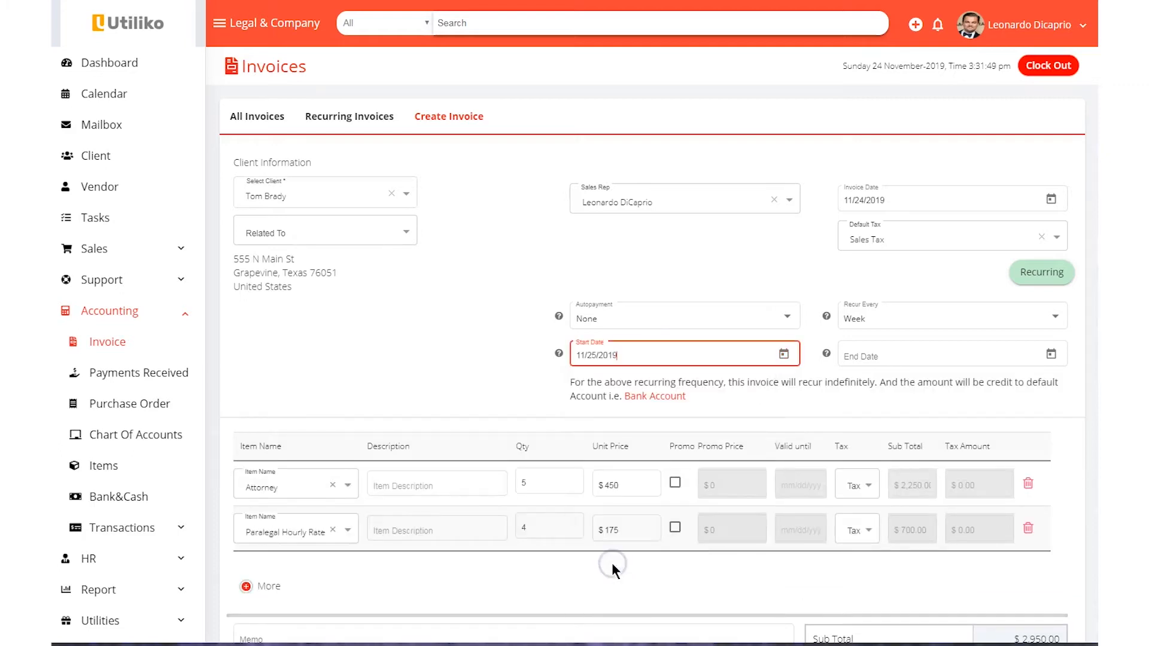
# Step: Set the recurring invoice's end date to 2/28/2020
pyautogui.click(881, 358)
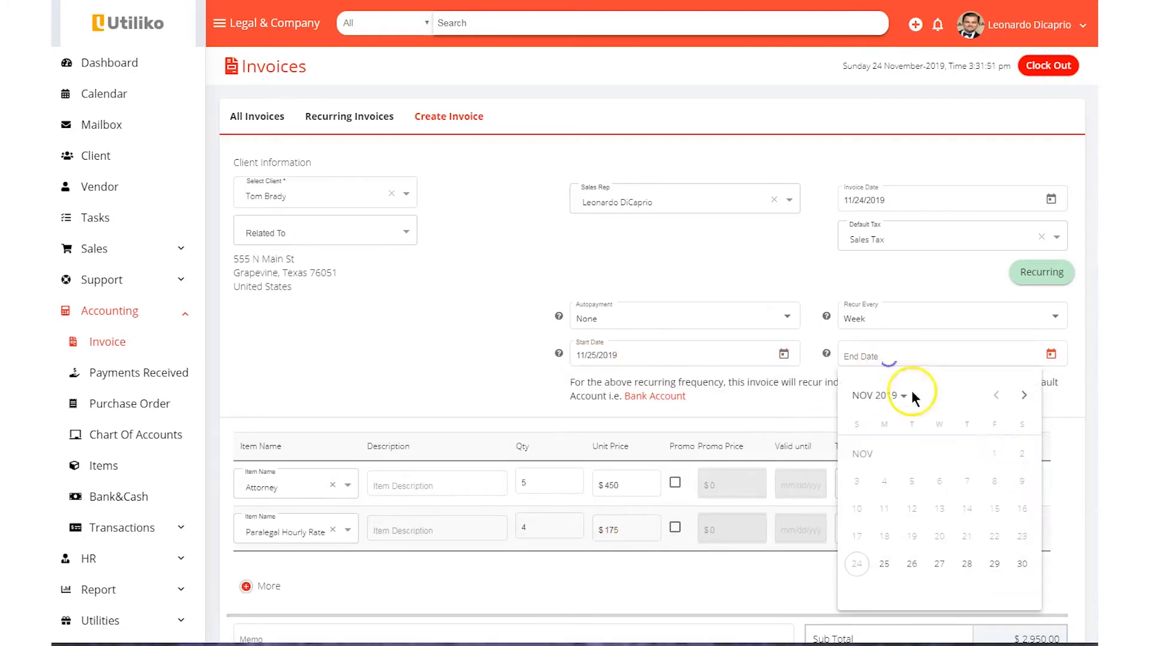
pyautogui.click(1023, 396)
pyautogui.click(1024, 396)
pyautogui.click(1024, 398)
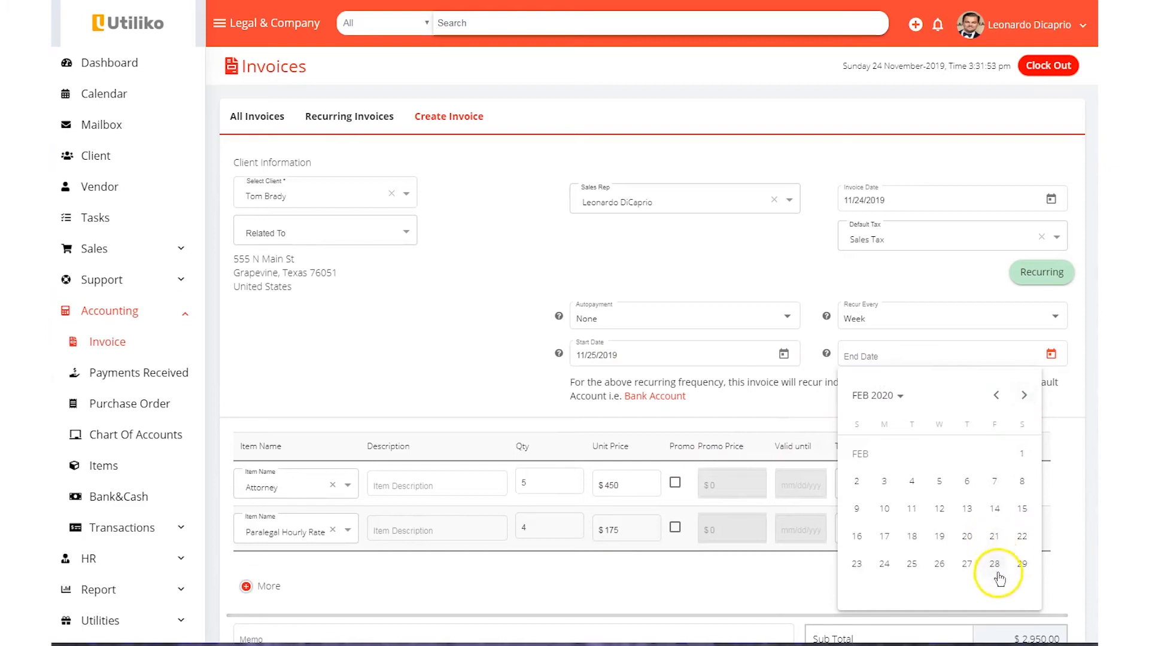
pyautogui.click(994, 564)
# Step: Check the recurring schedule summary and the available autopayment options for the invoice
pyautogui.click(510, 387)
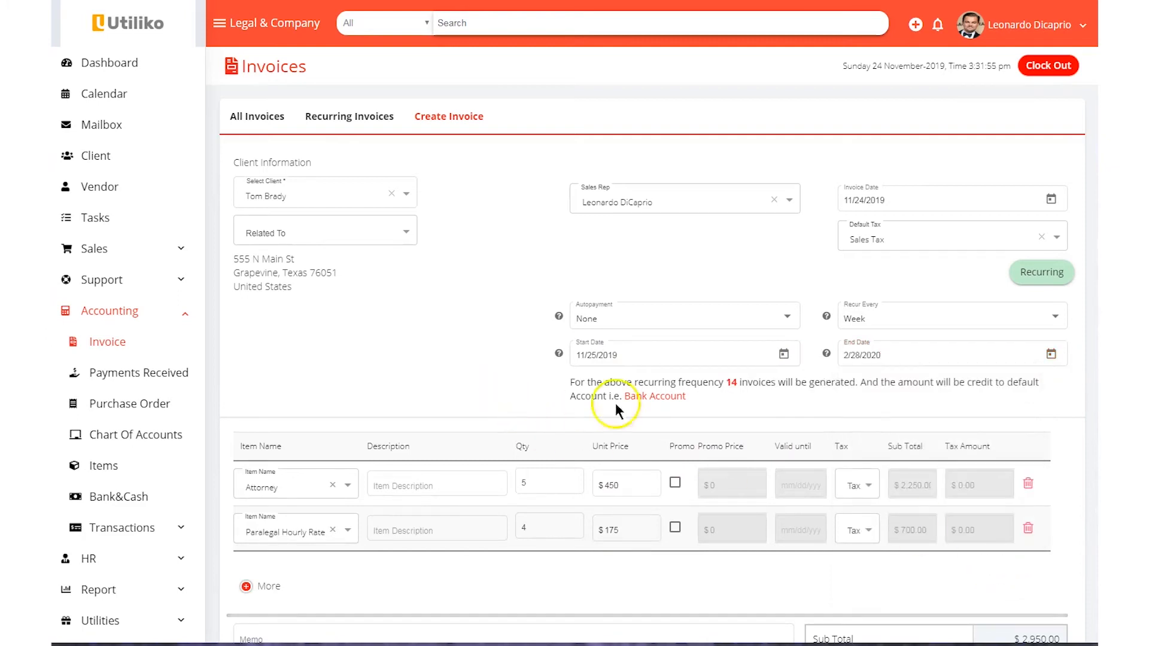
pyautogui.moveTo(726, 382); pyautogui.dragTo(742, 384)
pyautogui.click(583, 319)
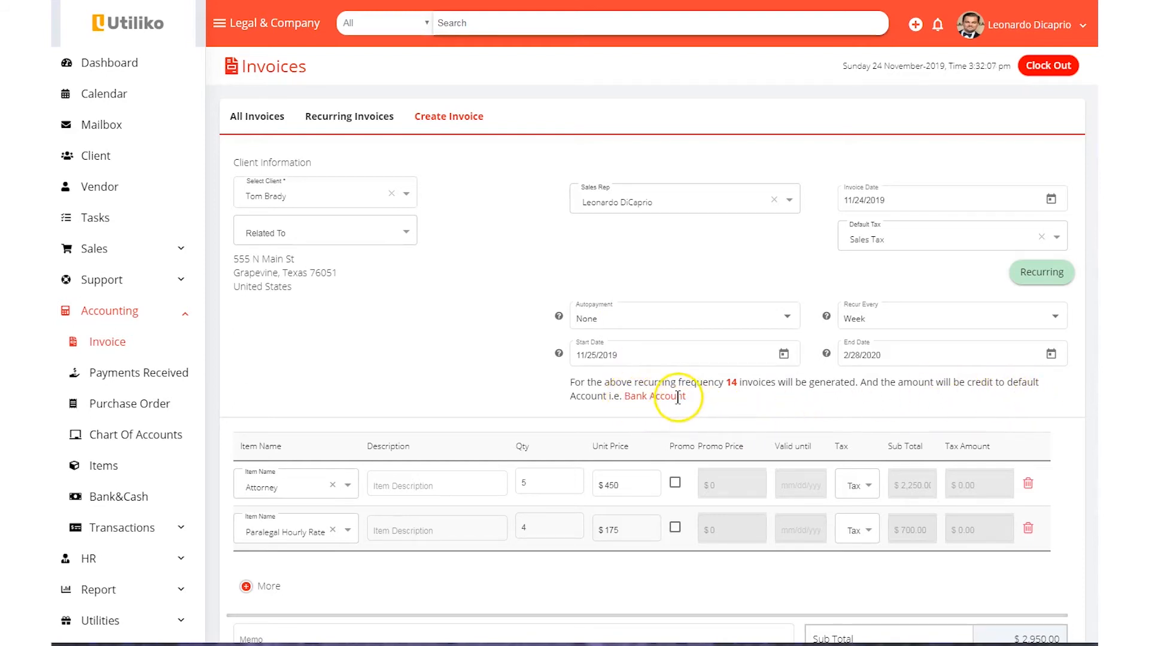
pyautogui.click(632, 319)
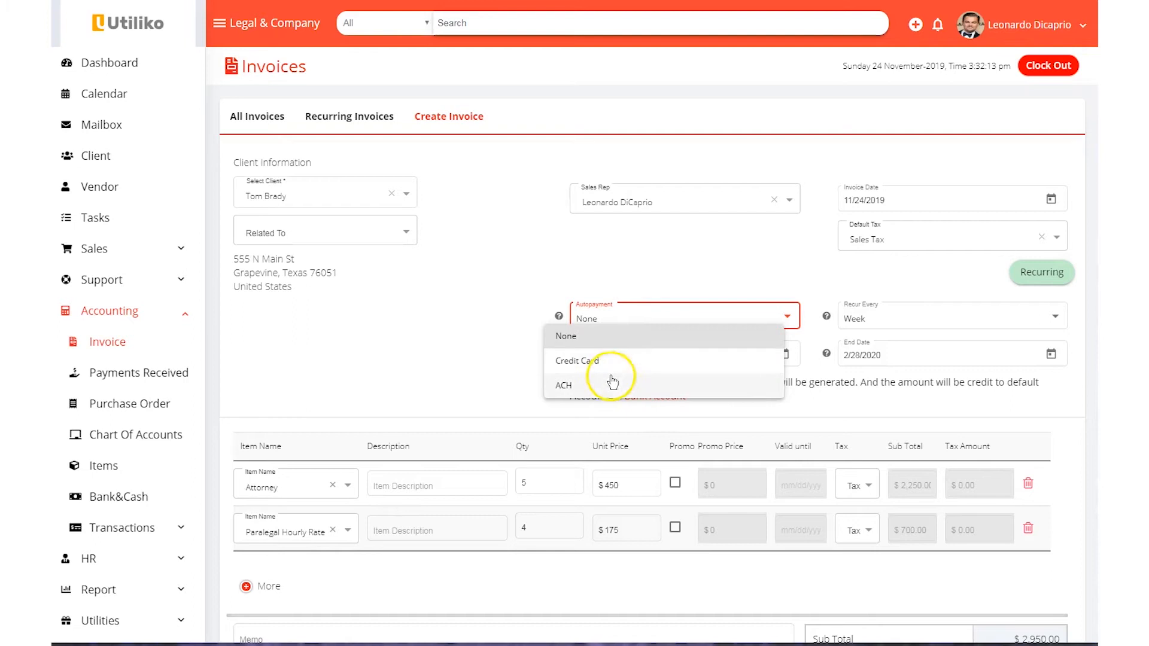
pyautogui.click(483, 357)
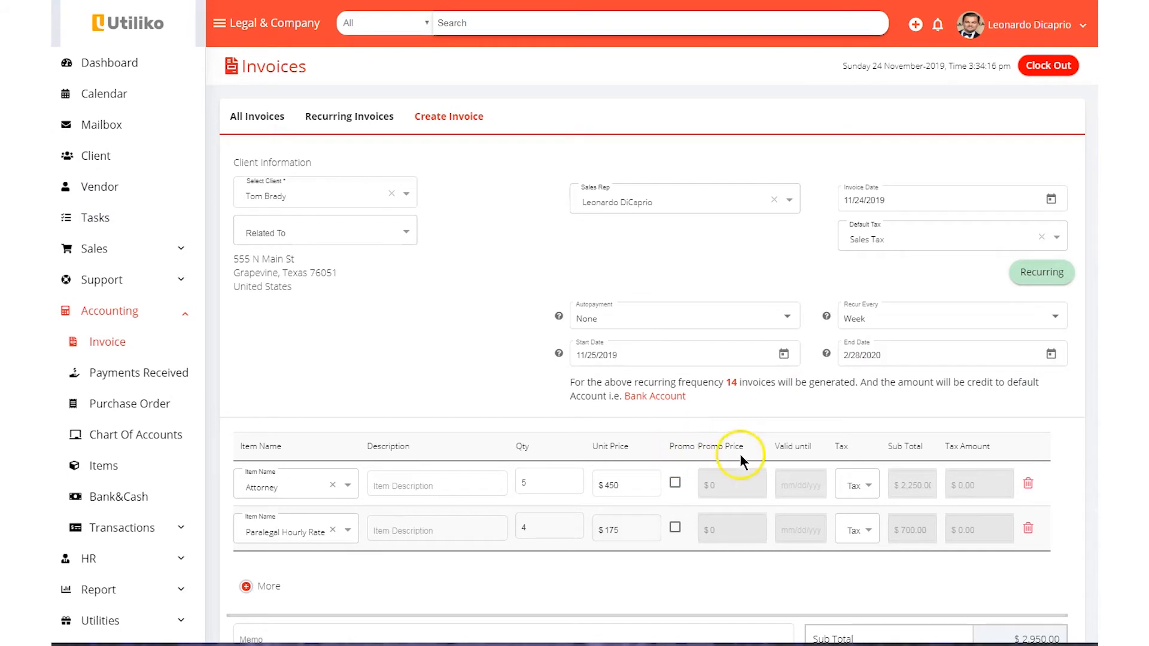
# Step: Enable a promo on the Attorney line with a promo price of $100, valid until 12/11/2019
pyautogui.scroll(-2, 741, 459)
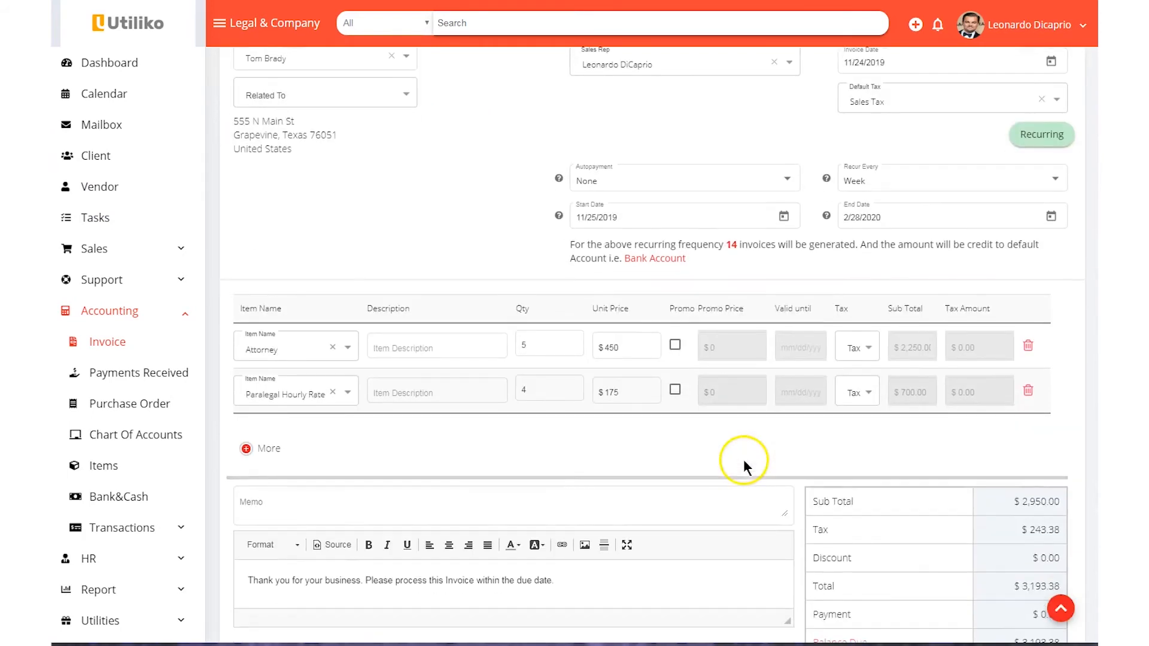
pyautogui.click(675, 346)
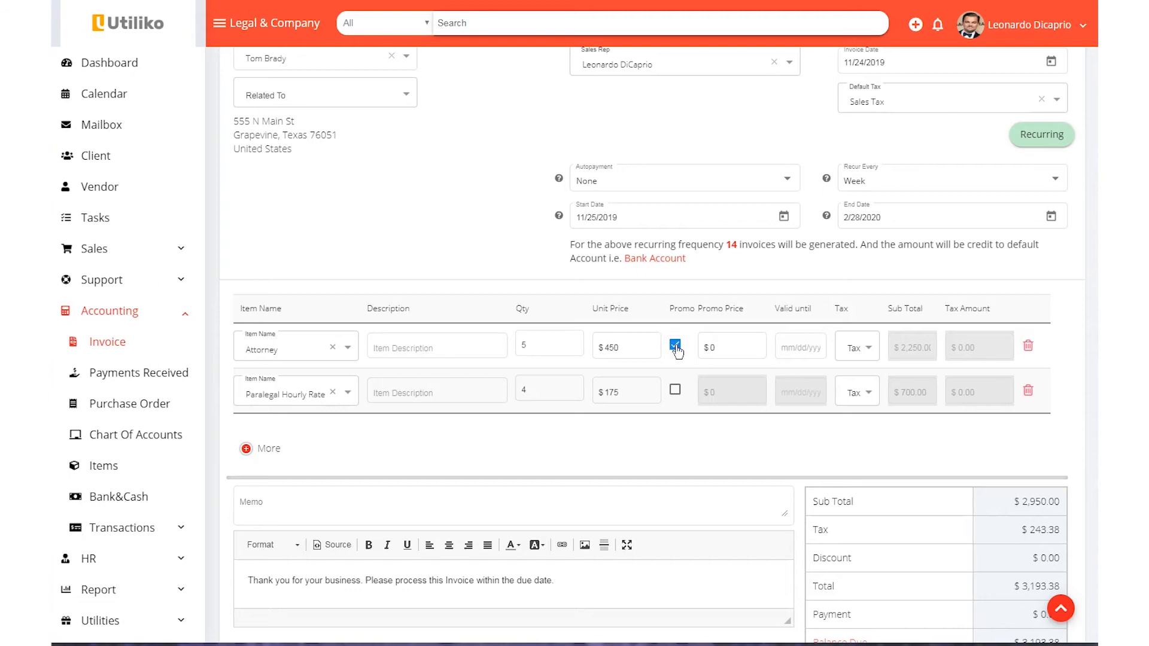
pyautogui.scroll(-1, 678, 346)
pyautogui.click(713, 279)
pyautogui.write('100')
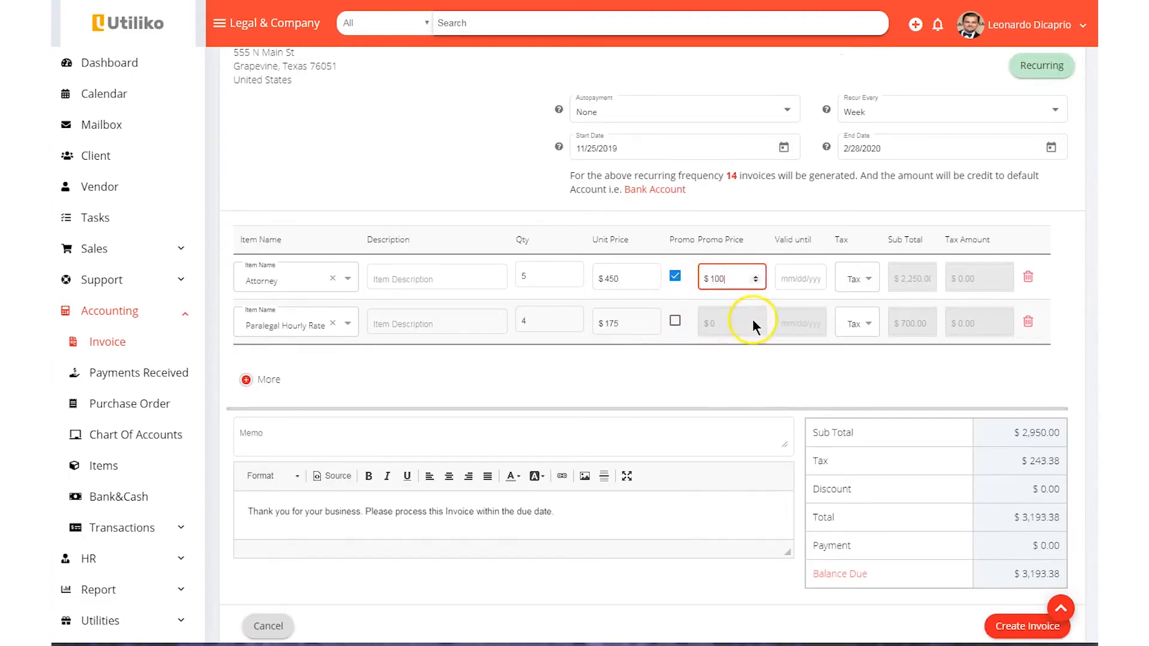
pyautogui.click(806, 278)
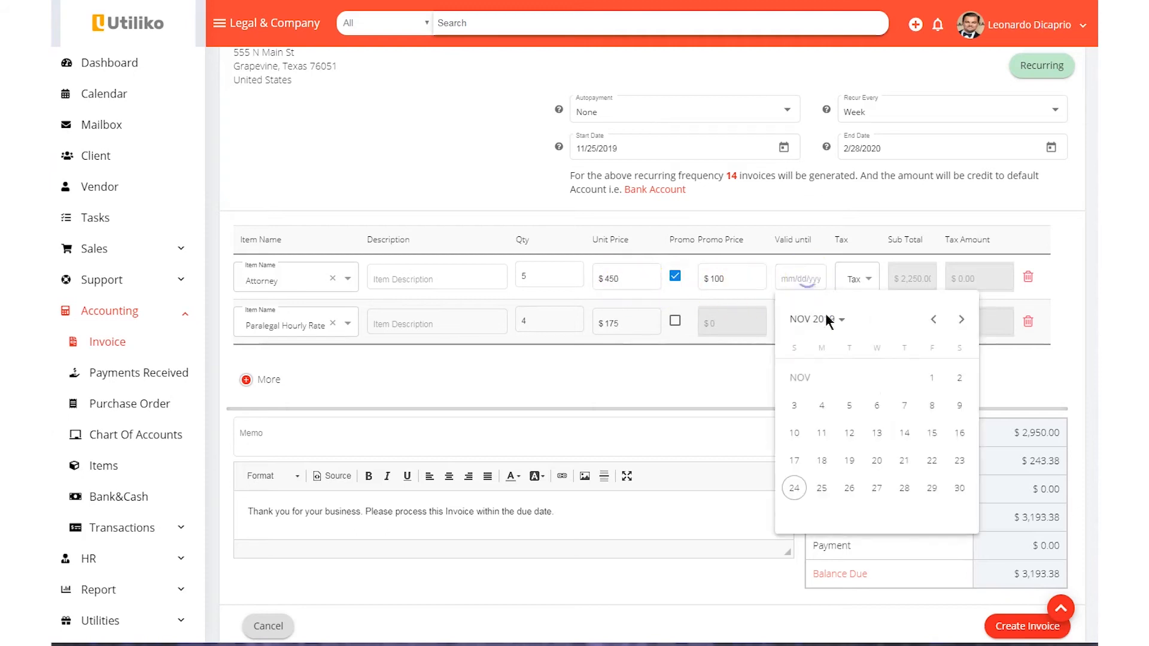
pyautogui.click(961, 319)
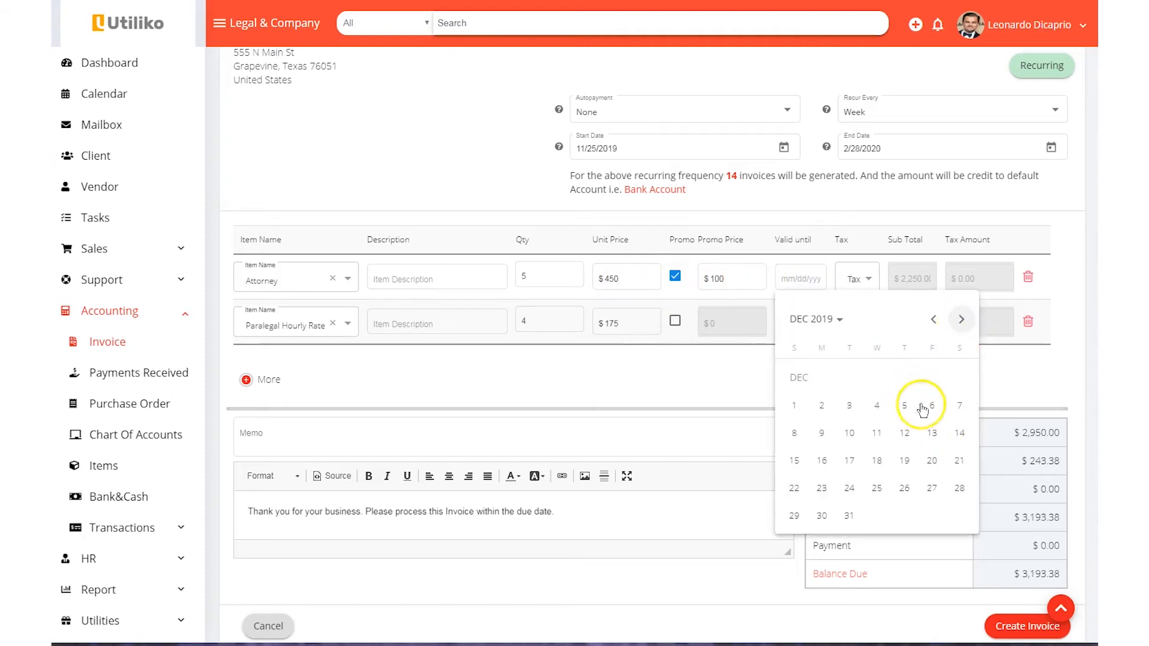
pyautogui.click(905, 432)
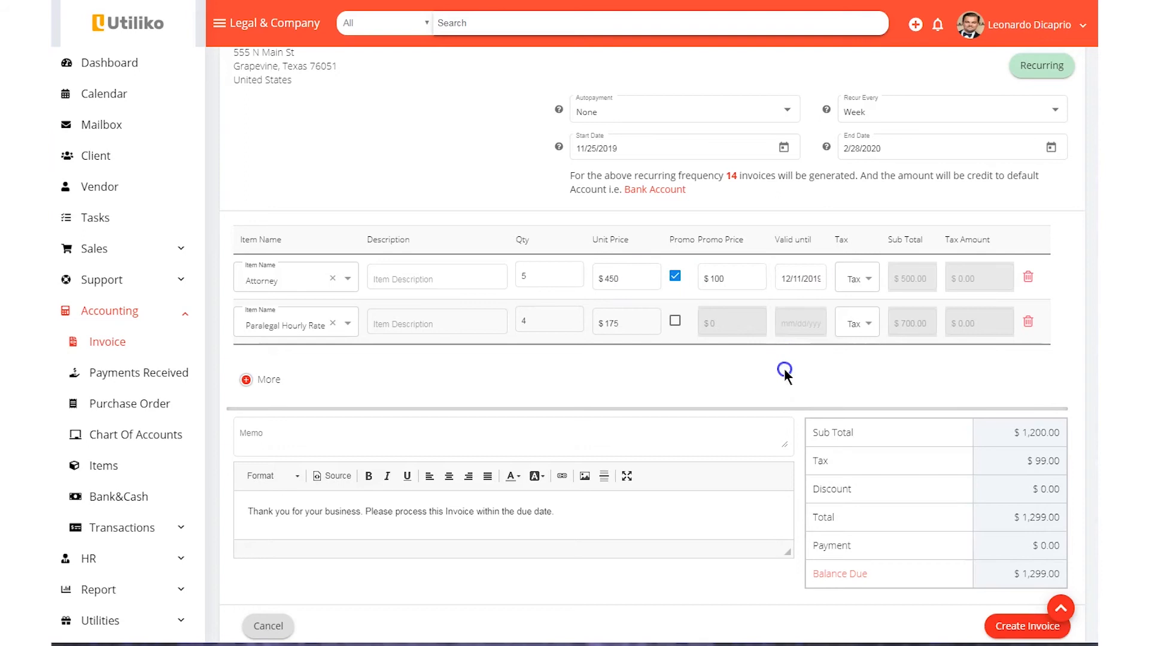
# Step: Turn the Attorney line's promo off and back on to compare the invoice's balance due
pyautogui.scroll(-2, 786, 370)
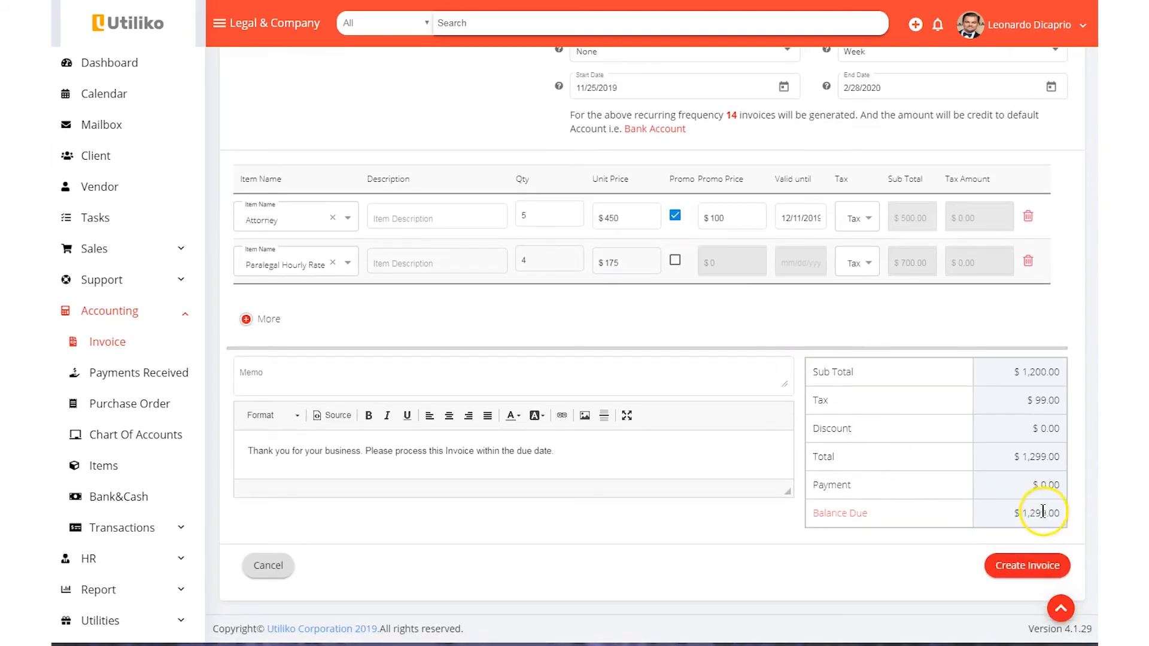
pyautogui.click(676, 217)
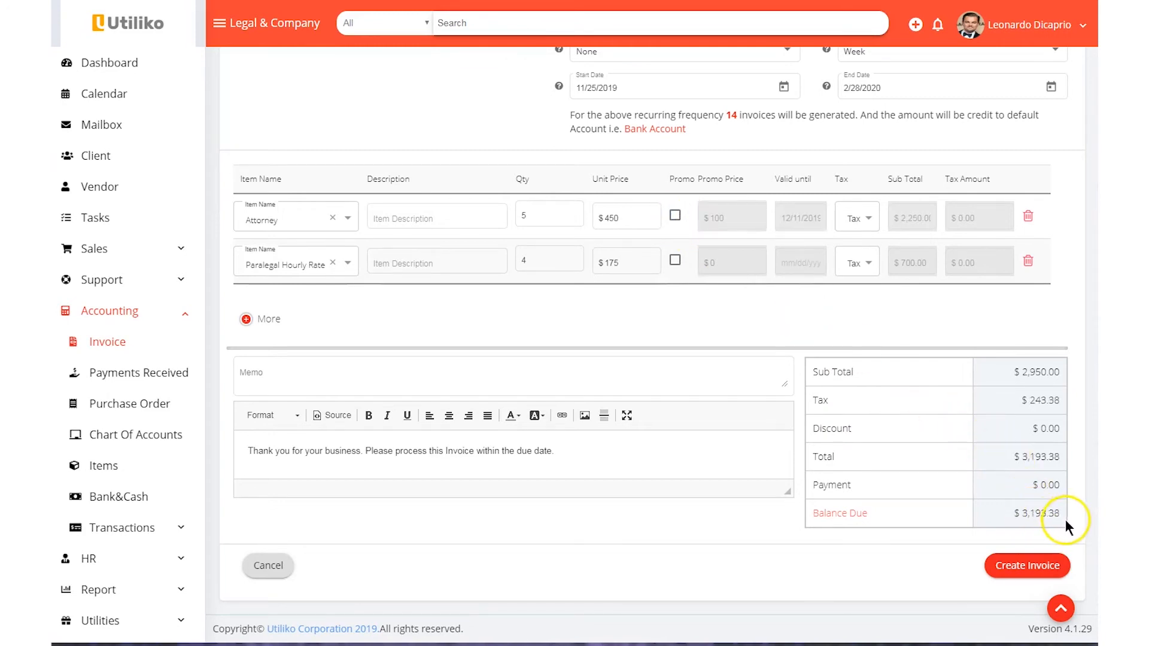
pyautogui.click(675, 216)
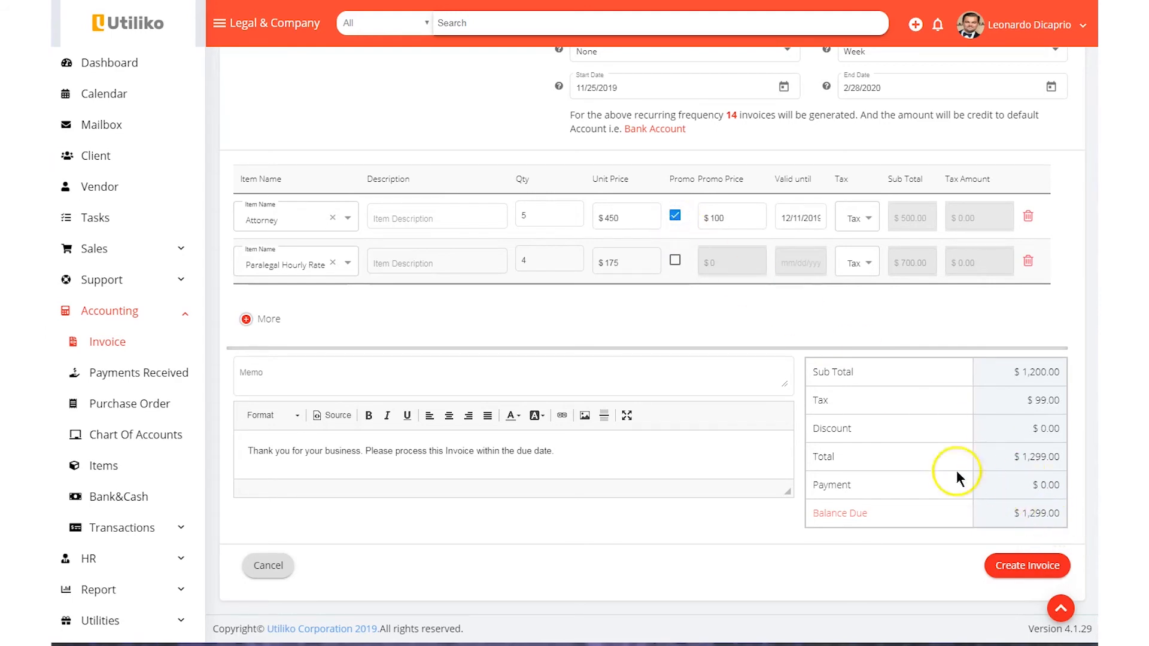
pyautogui.click(807, 217)
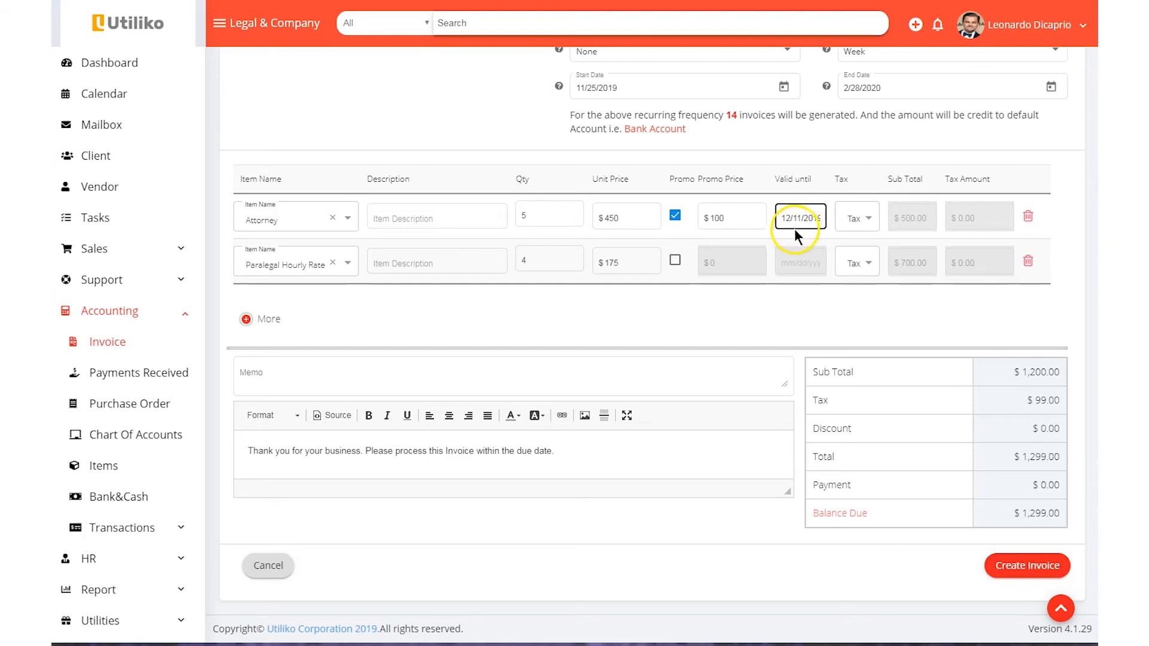
pyautogui.click(743, 227)
pyautogui.click(633, 223)
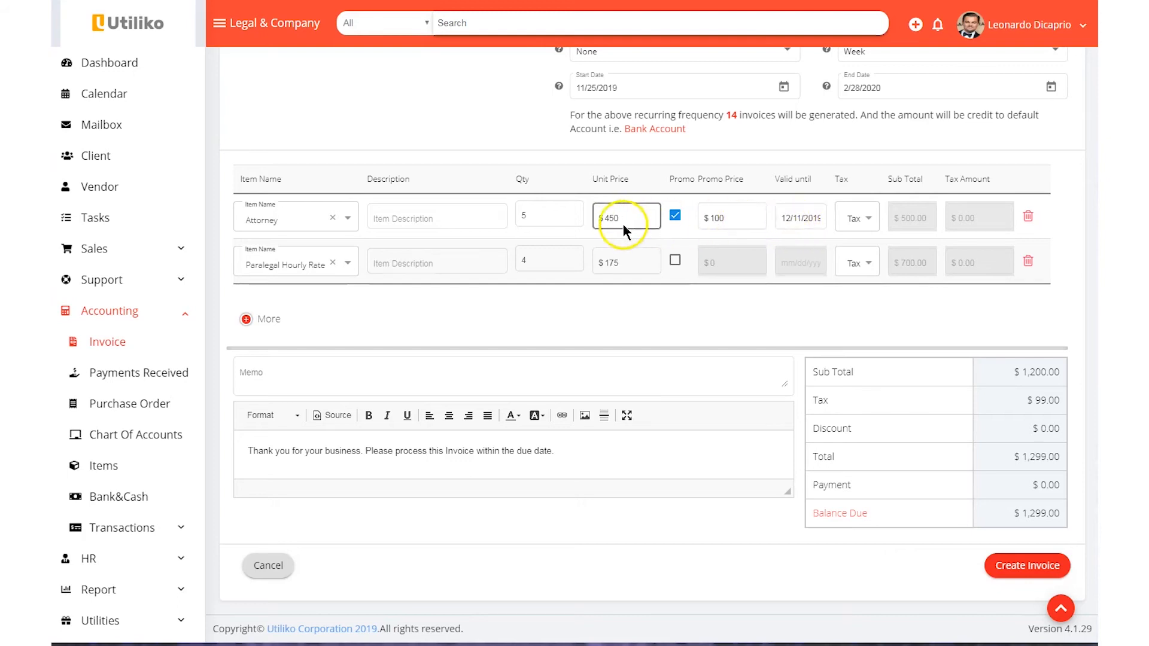
pyautogui.click(712, 222)
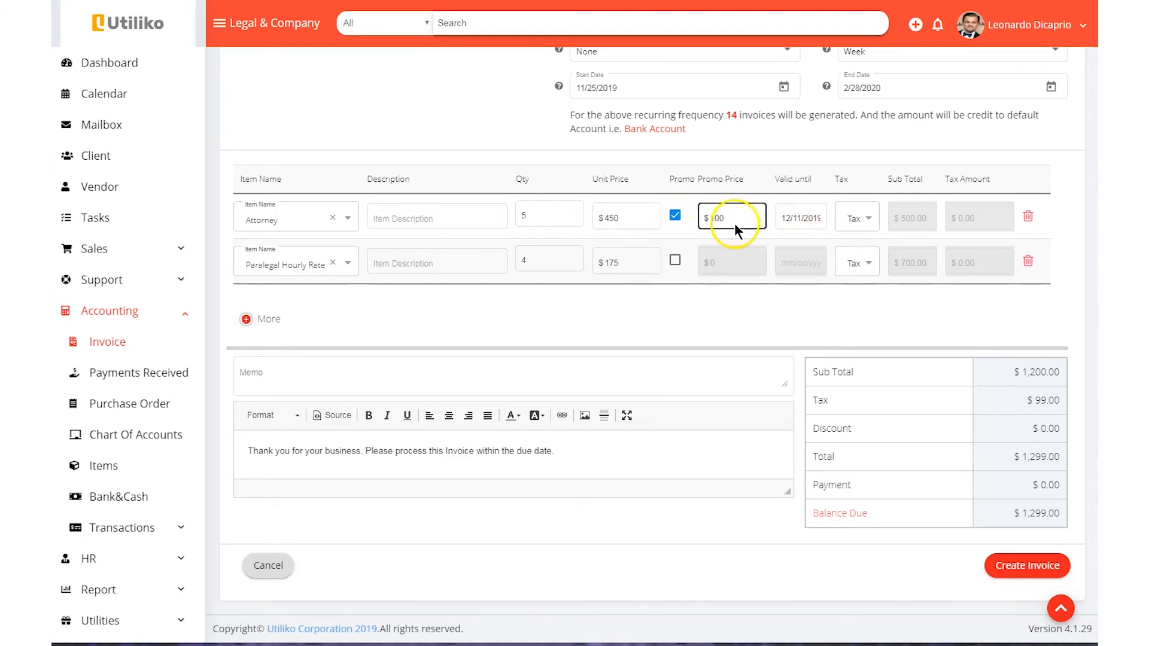
pyautogui.click(616, 220)
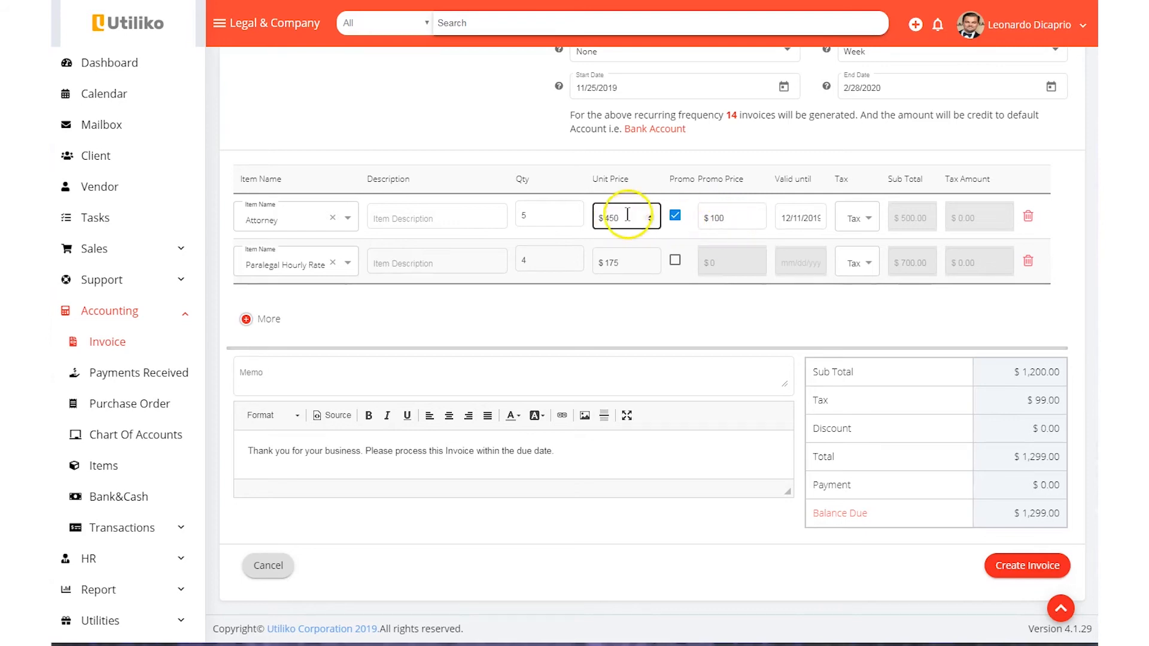
# Step: Create the recurring invoice with the attorney and paralegal lines as entered
pyautogui.click(1012, 569)
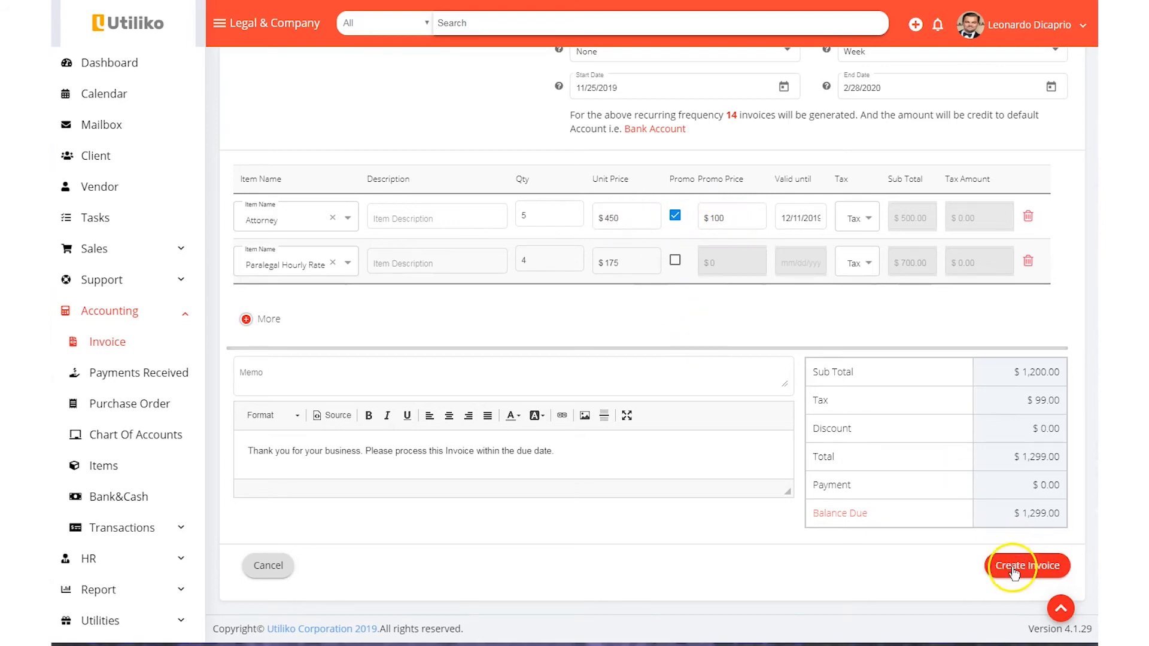
pyautogui.click(1012, 569)
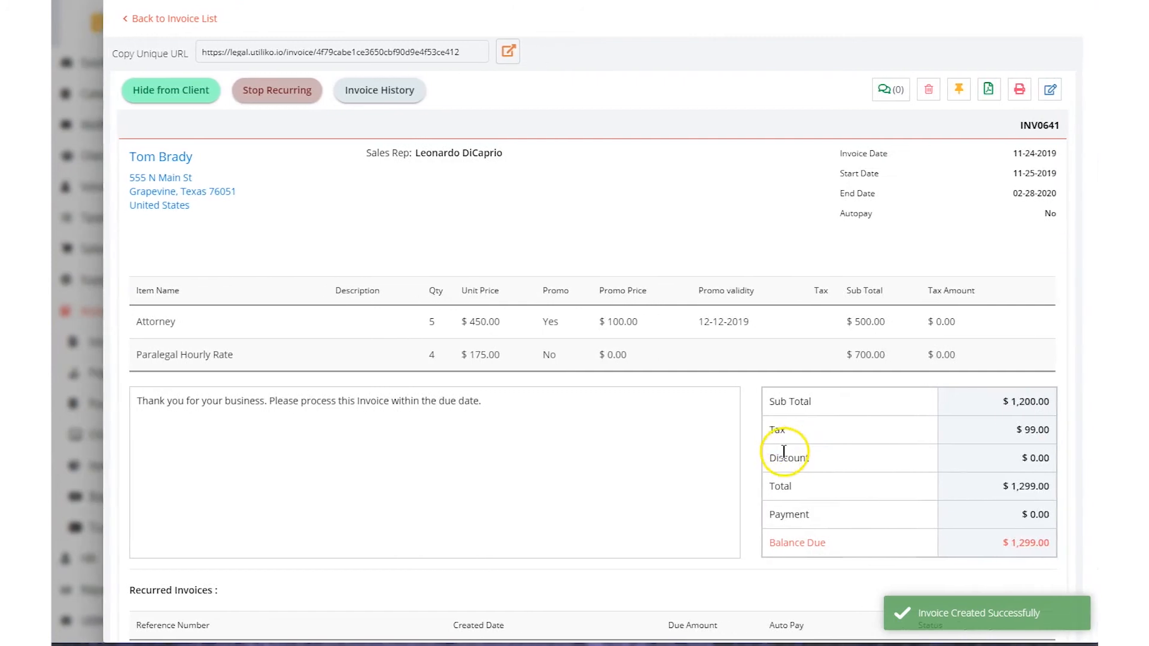
# Step: Examine the created invoice's line items, totals and dates, and its schedule of recurred invoices with their generation status
pyautogui.scroll(-1, 745, 443)
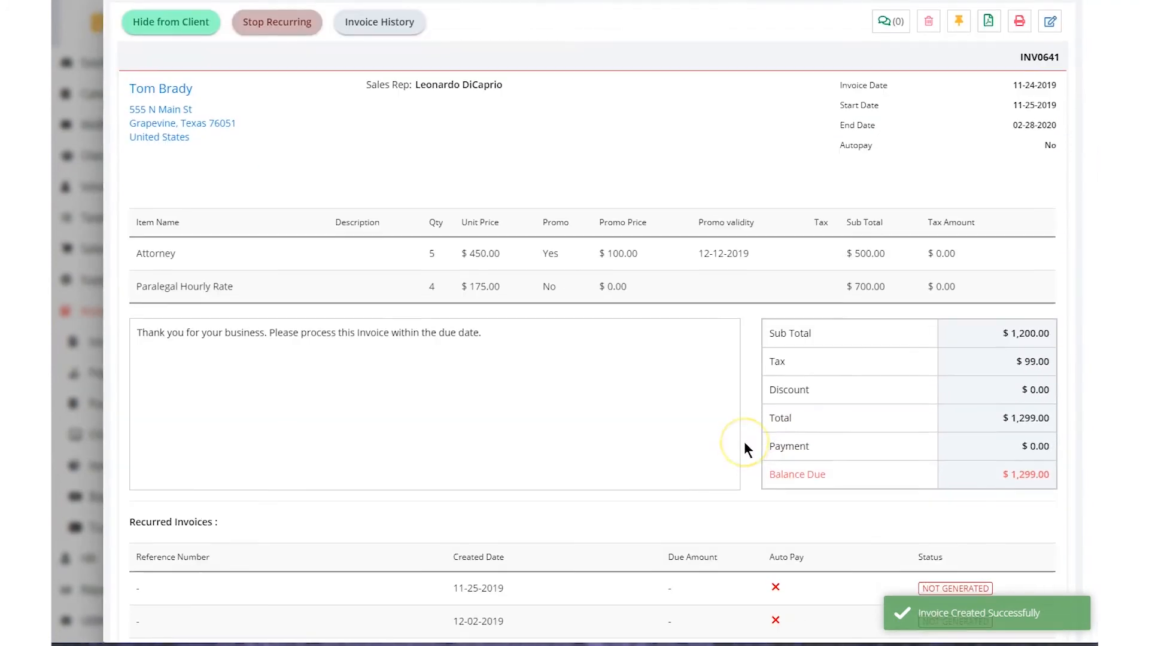
pyautogui.scroll(1, 539, 335)
pyautogui.click(363, 223)
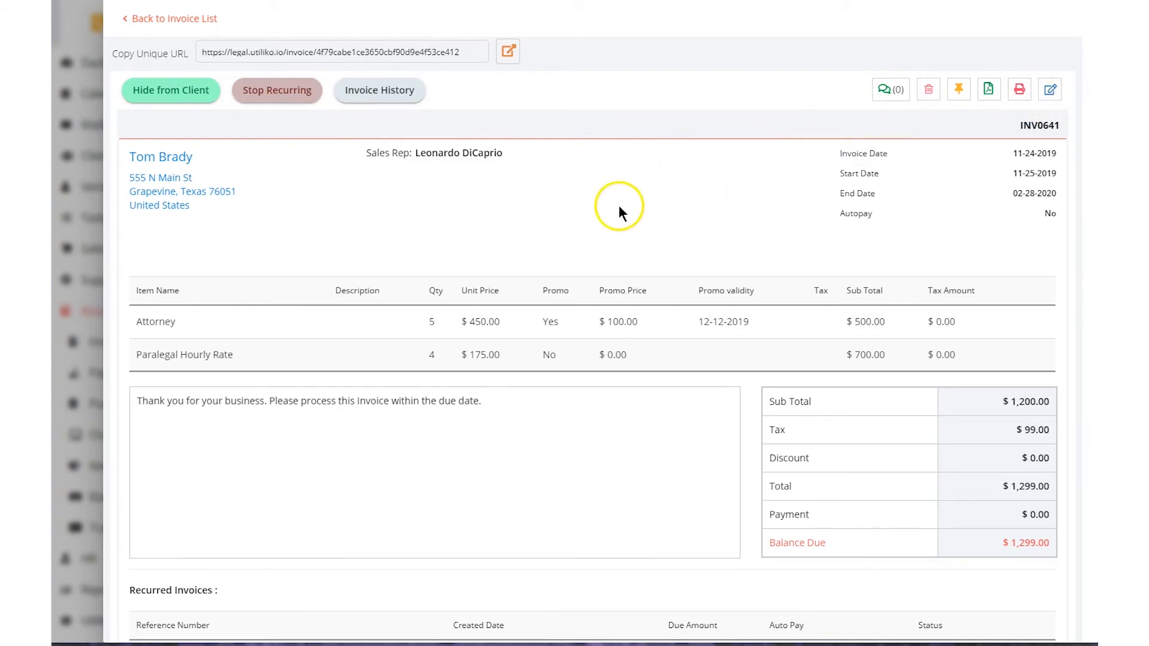
pyautogui.scroll(-6, 620, 209)
pyautogui.scroll(-2, 616, 215)
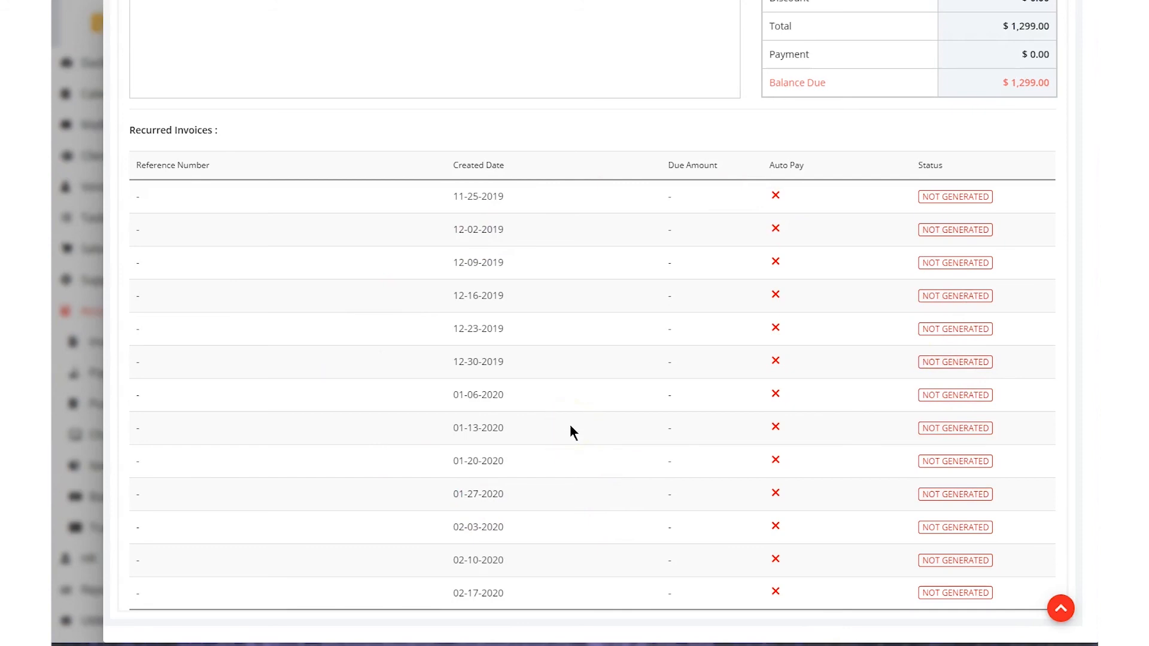
pyautogui.scroll(8, 570, 426)
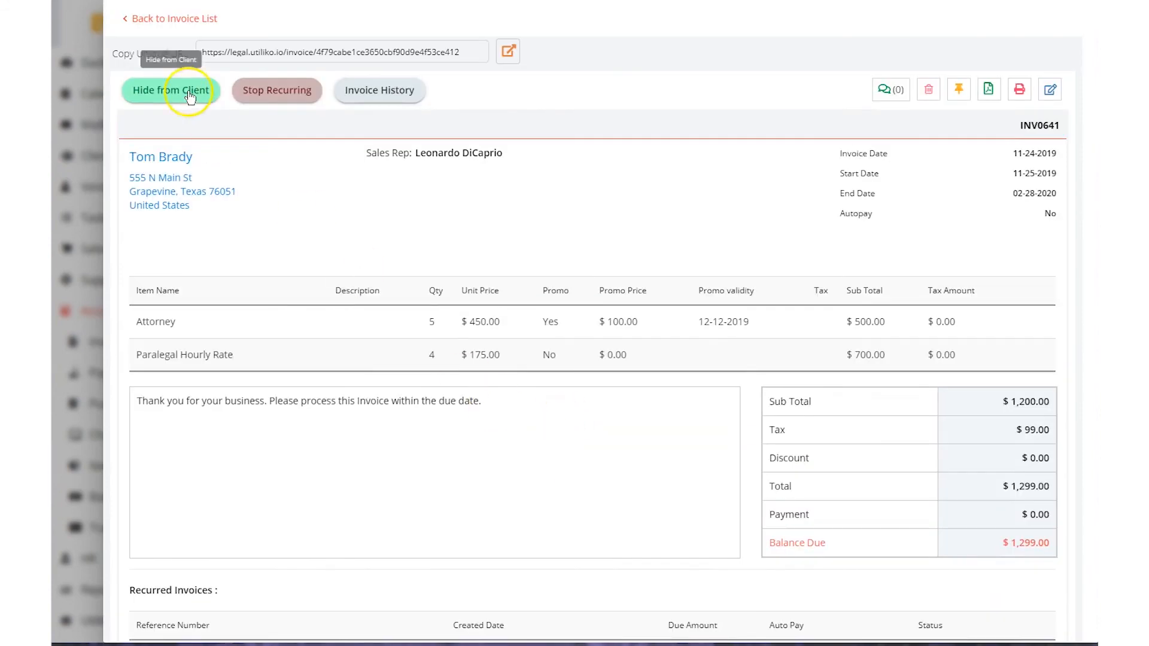
# Step: Go back to the invoice list, show only the recurring invoices and open the newly created invoice ending 02-28-2020 for review
pyautogui.click(186, 20)
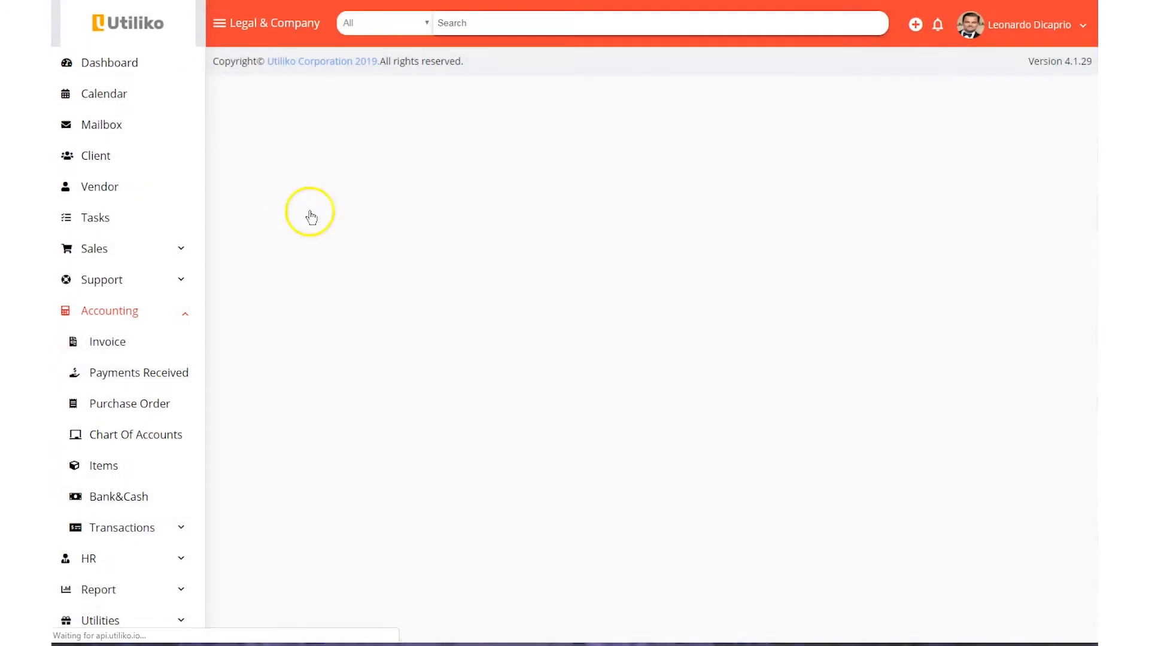
pyautogui.click(371, 115)
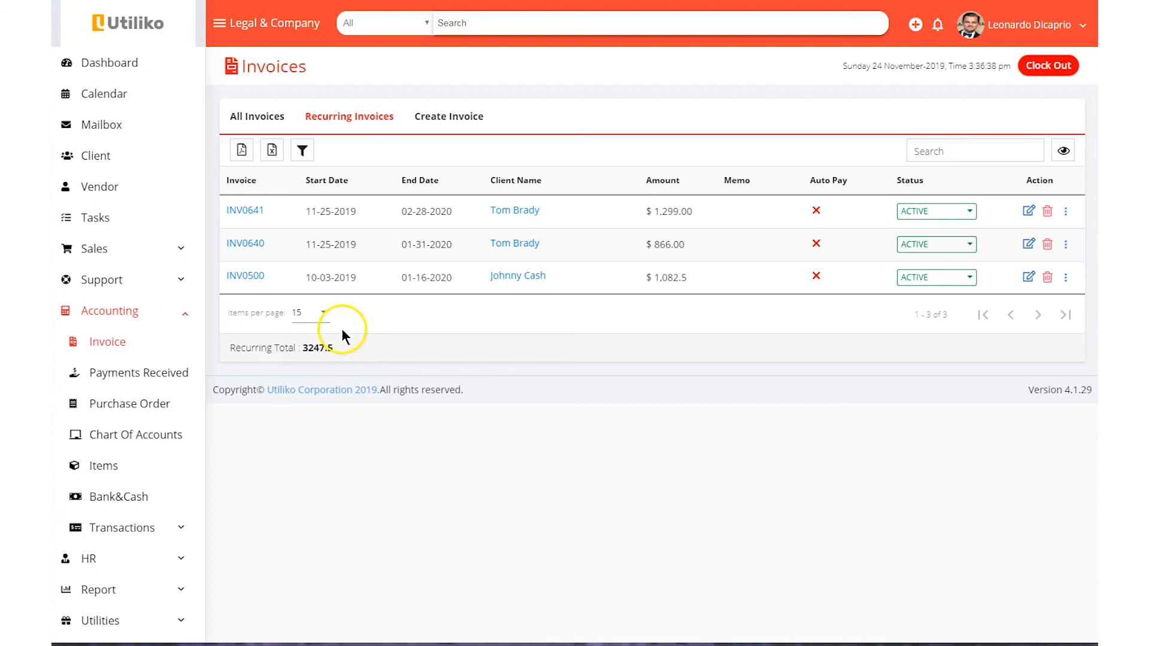
pyautogui.click(249, 212)
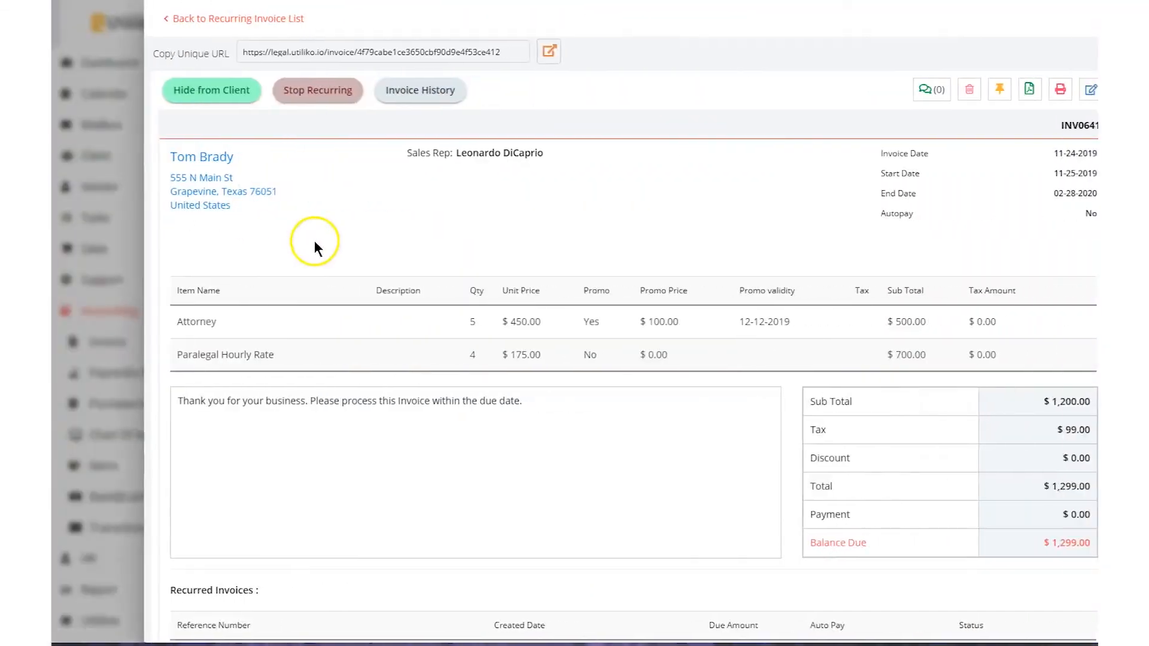
pyautogui.scroll(-2, 505, 275)
pyautogui.scroll(2, 505, 275)
pyautogui.click(497, 267)
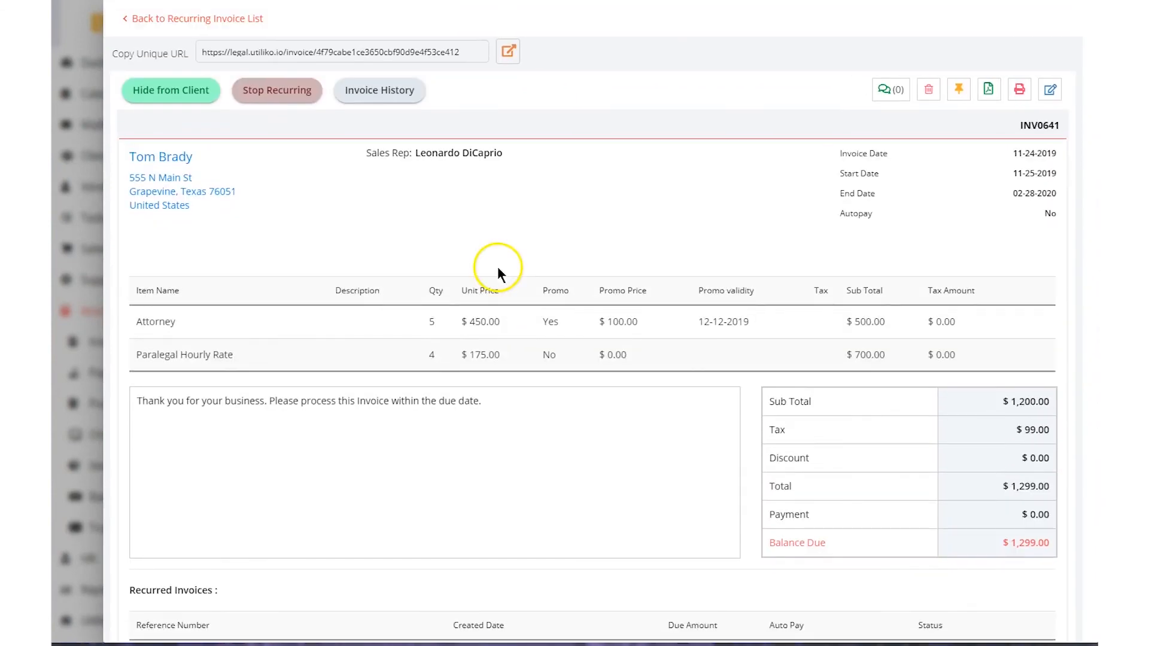